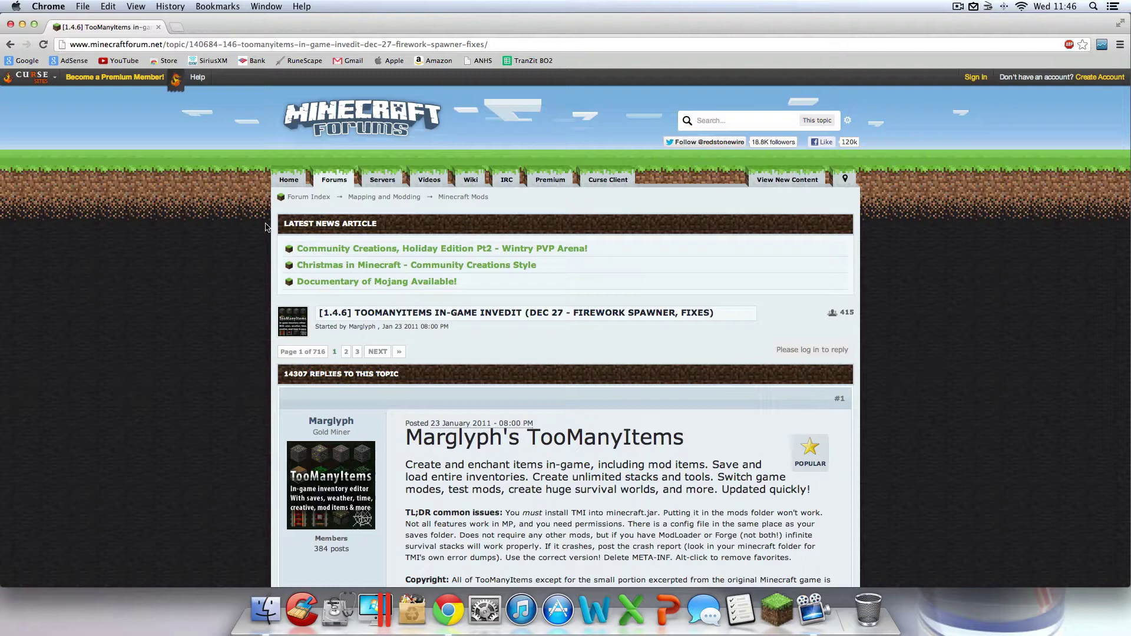
# Scroll the TooManyItems forum thread down to its Downloads section and 1.4.6 link.
pyautogui.scroll(-3, 352, 249)
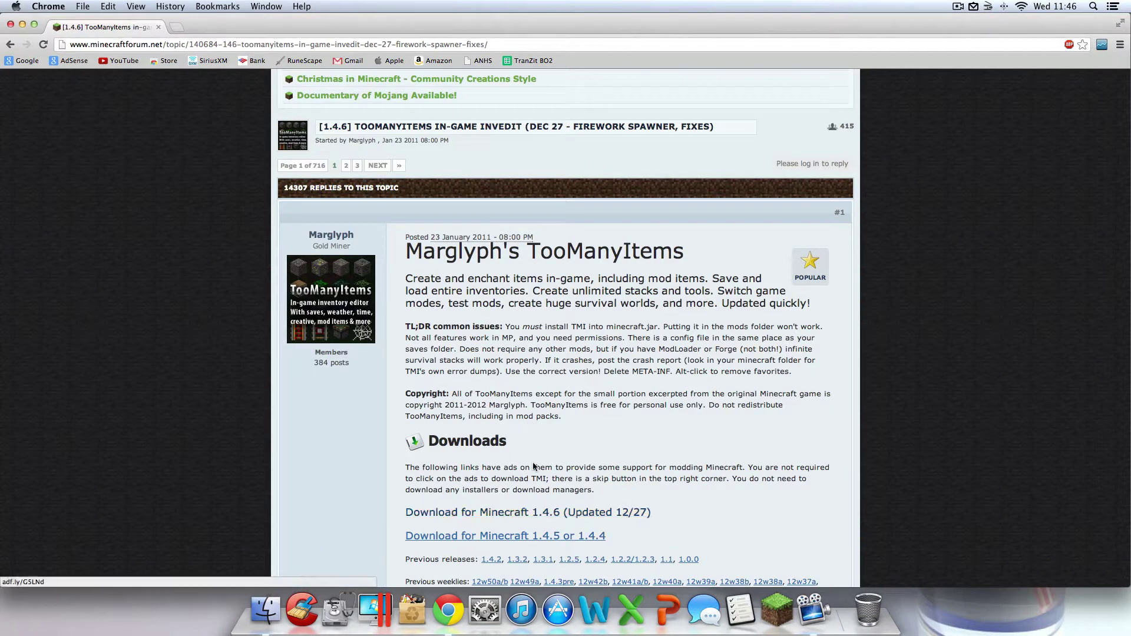
pyautogui.scroll(3, 535, 380)
pyautogui.scroll(-5, 553, 380)
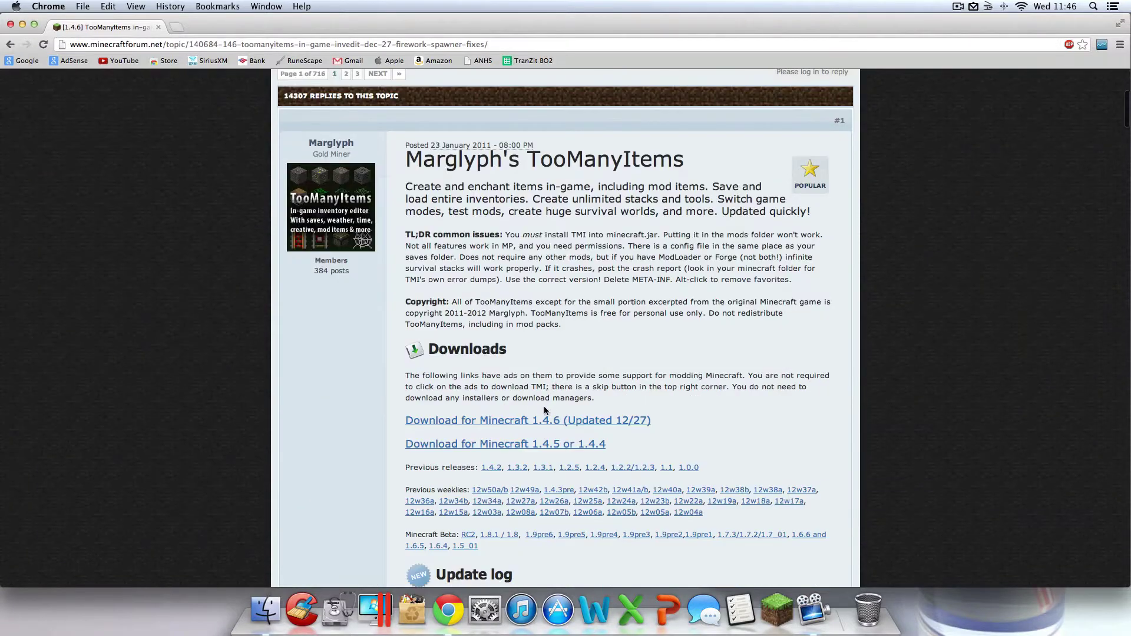
pyautogui.moveTo(450, 355); pyautogui.dragTo(553, 351)
pyautogui.click(551, 367)
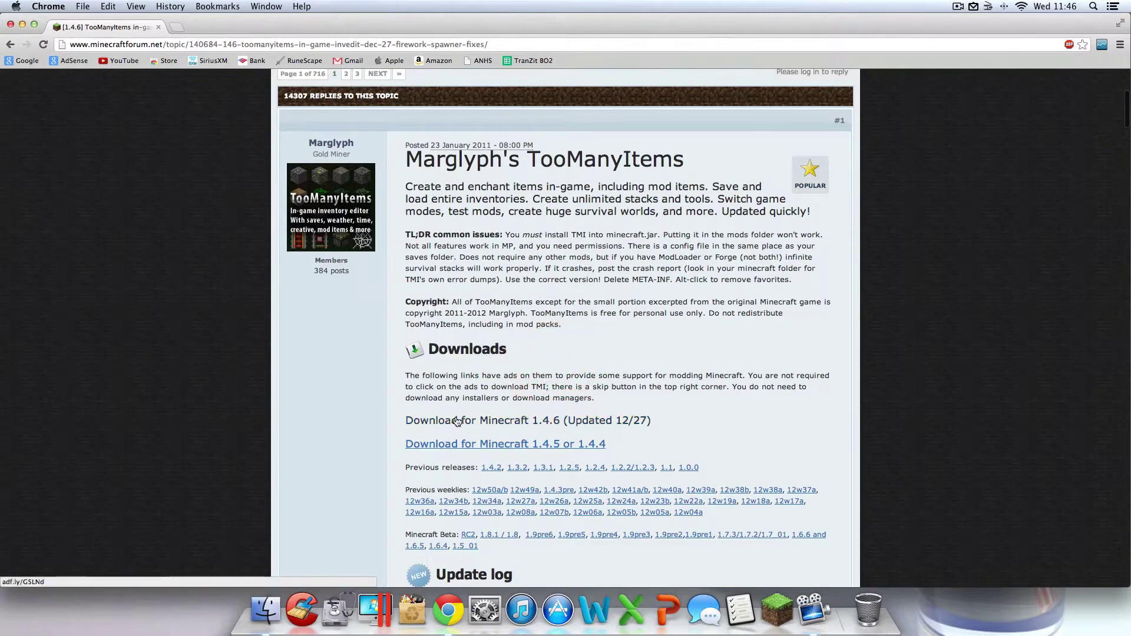
# Download the TooManyItems 1.4.6 zip past the ad page, then close Chrome.
pyautogui.click(643, 418)
pyautogui.click(636, 427)
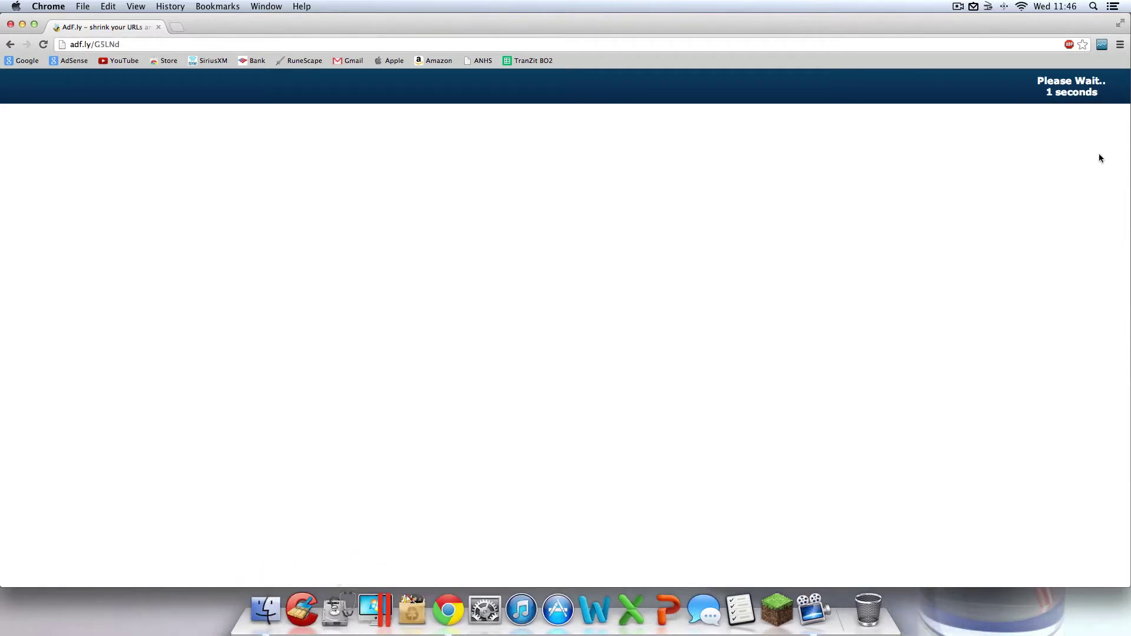
pyautogui.click(1089, 95)
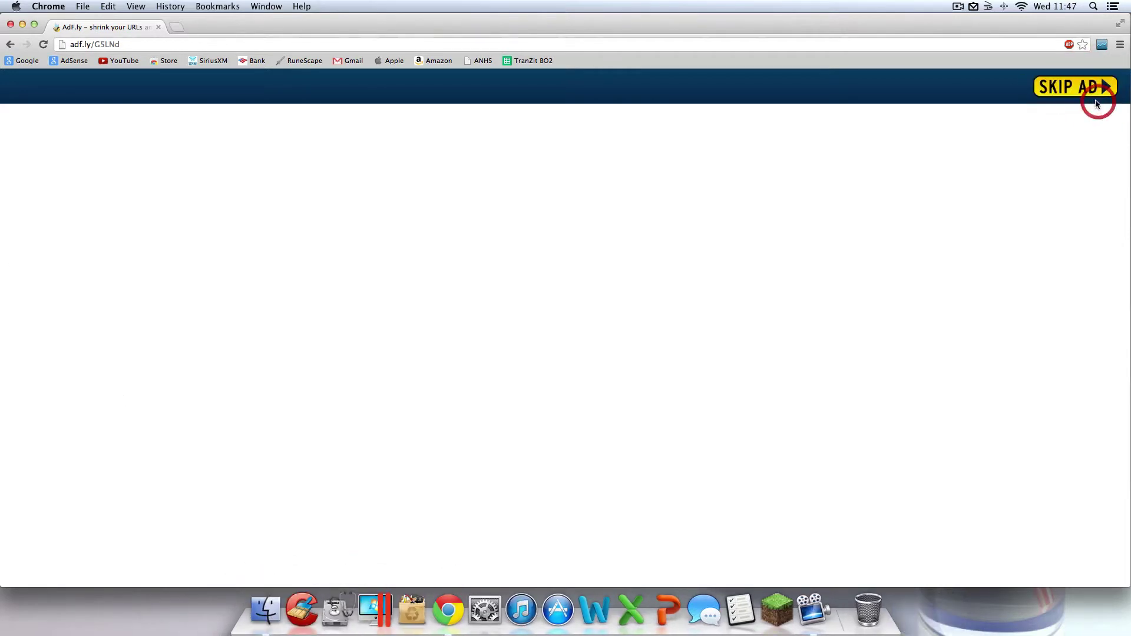
pyautogui.click(1089, 94)
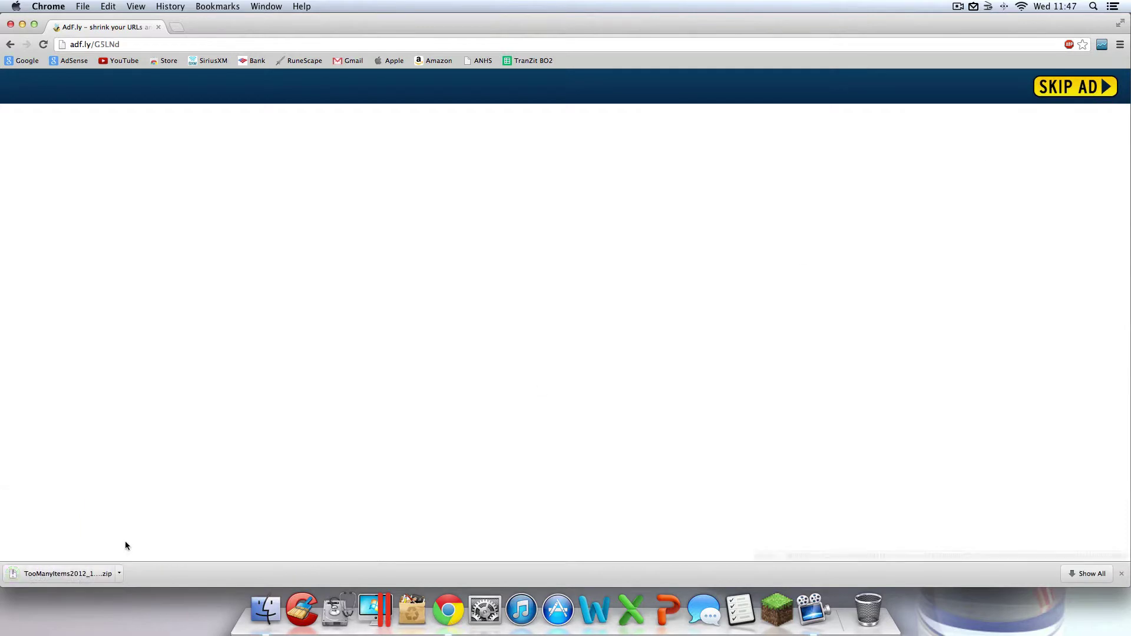
pyautogui.click(11, 24)
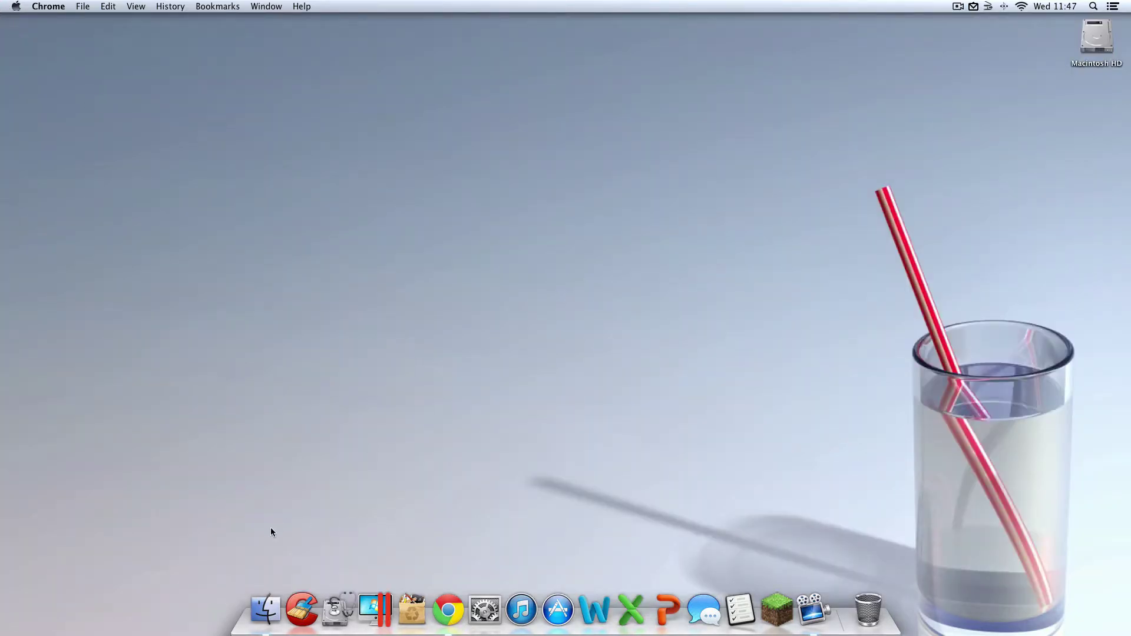
# Move the TooManyItems zip from Downloads onto the desktop and tidy the icons.
pyautogui.click(265, 607)
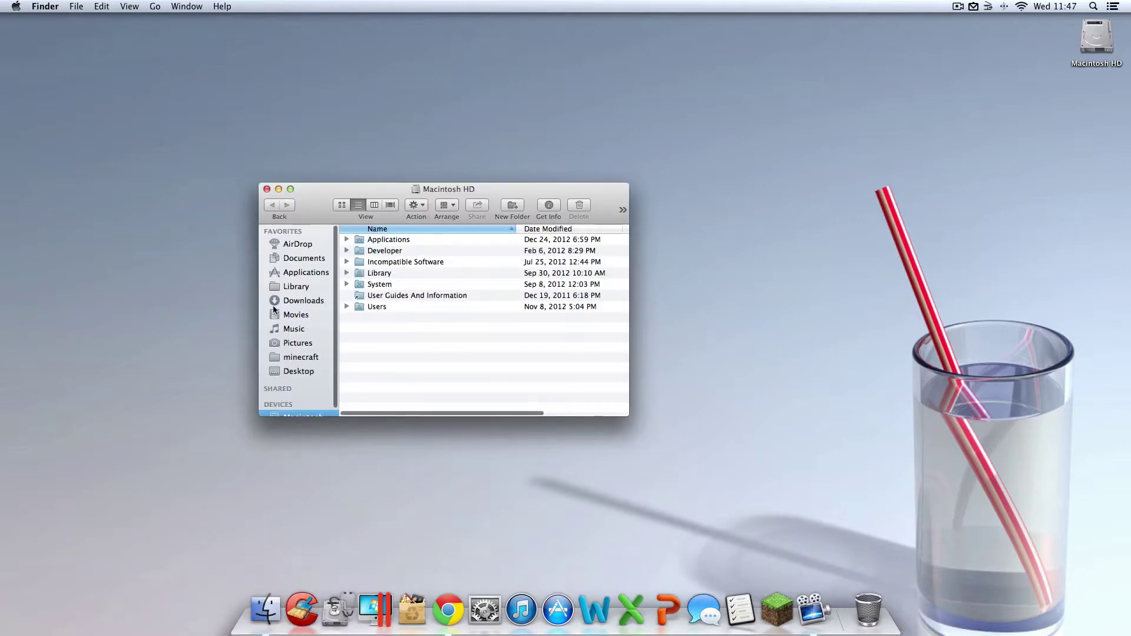
pyautogui.click(311, 301)
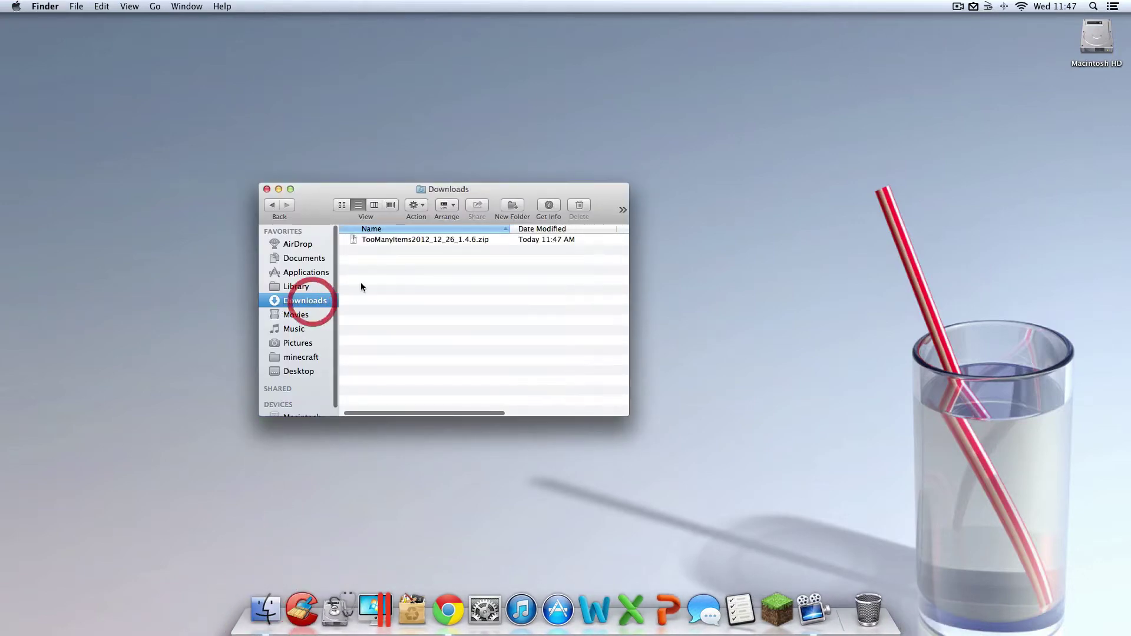
pyautogui.click(391, 241)
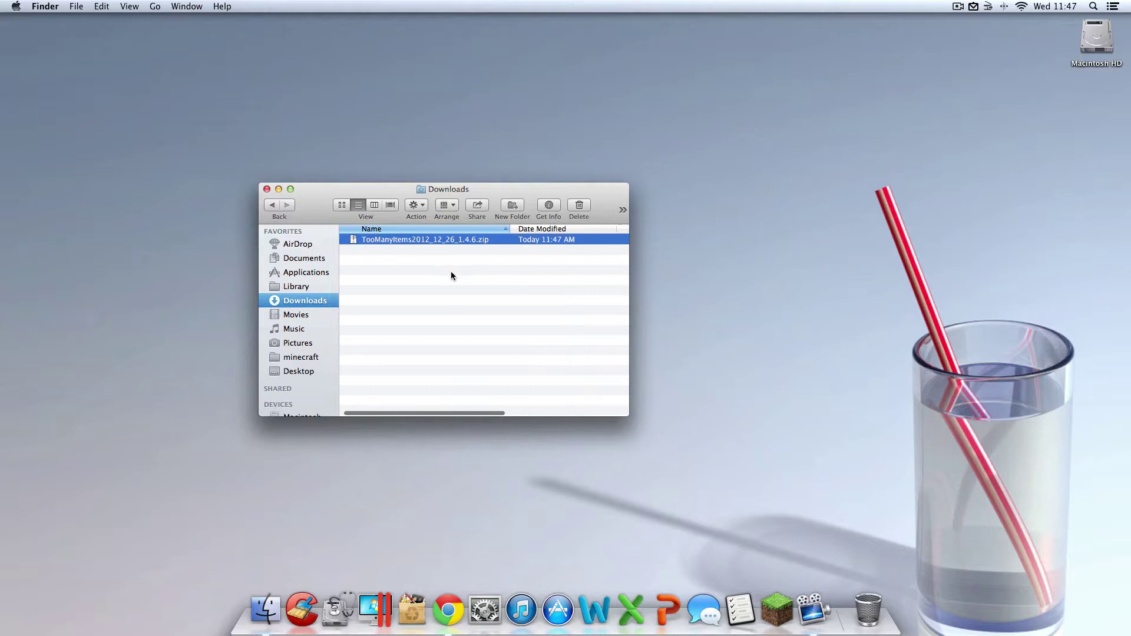
pyautogui.moveTo(415, 235); pyautogui.dragTo(1099, 112)
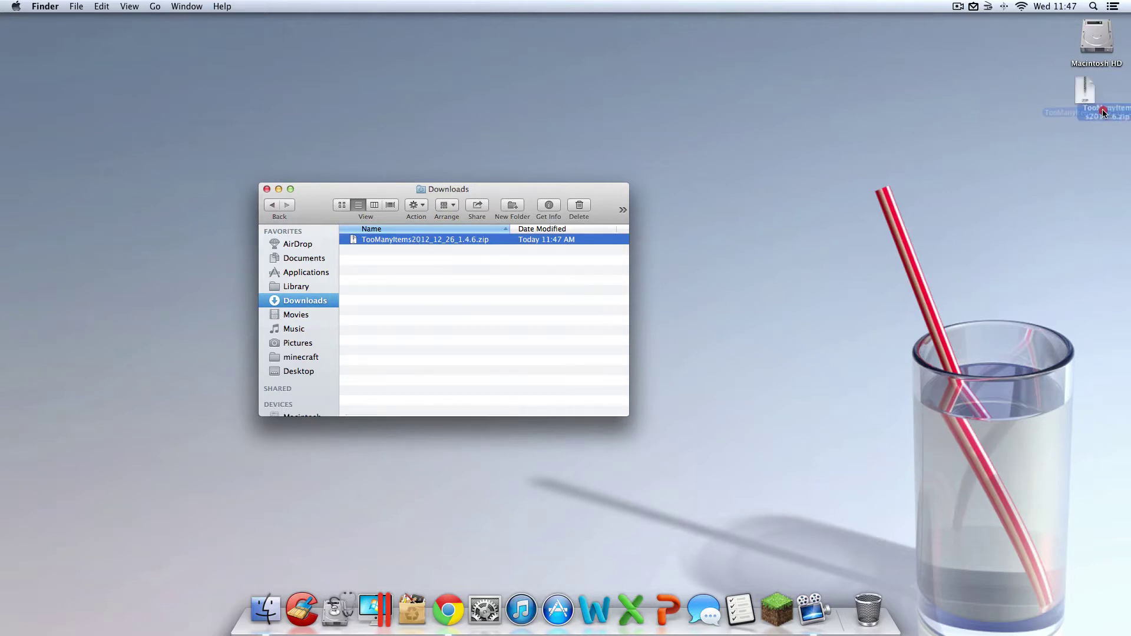
pyautogui.click(267, 188)
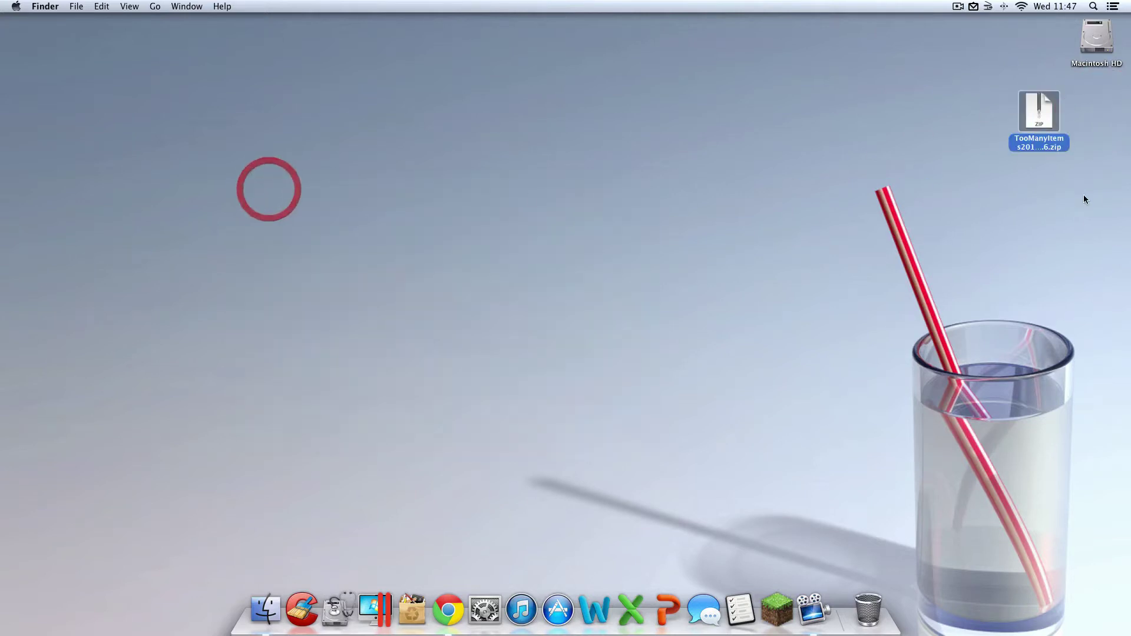
pyautogui.rightClick(1066, 200)
pyautogui.click(1048, 271)
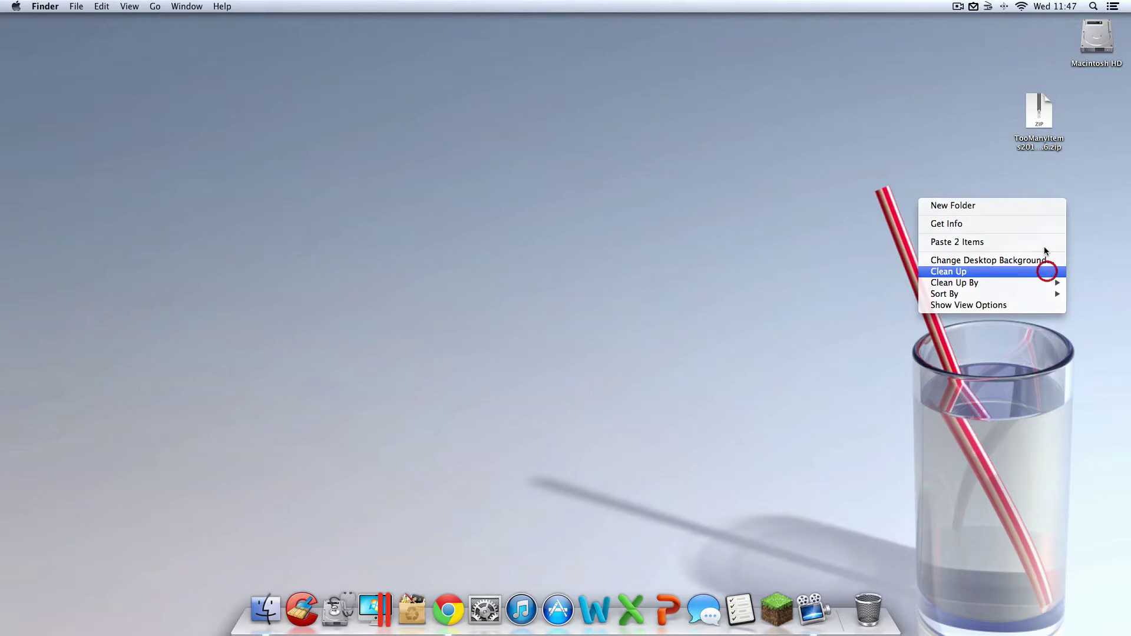
# Extract the TooManyItems zip on the desktop and drag the archive to the Trash.
pyautogui.doubleClick(1030, 103)
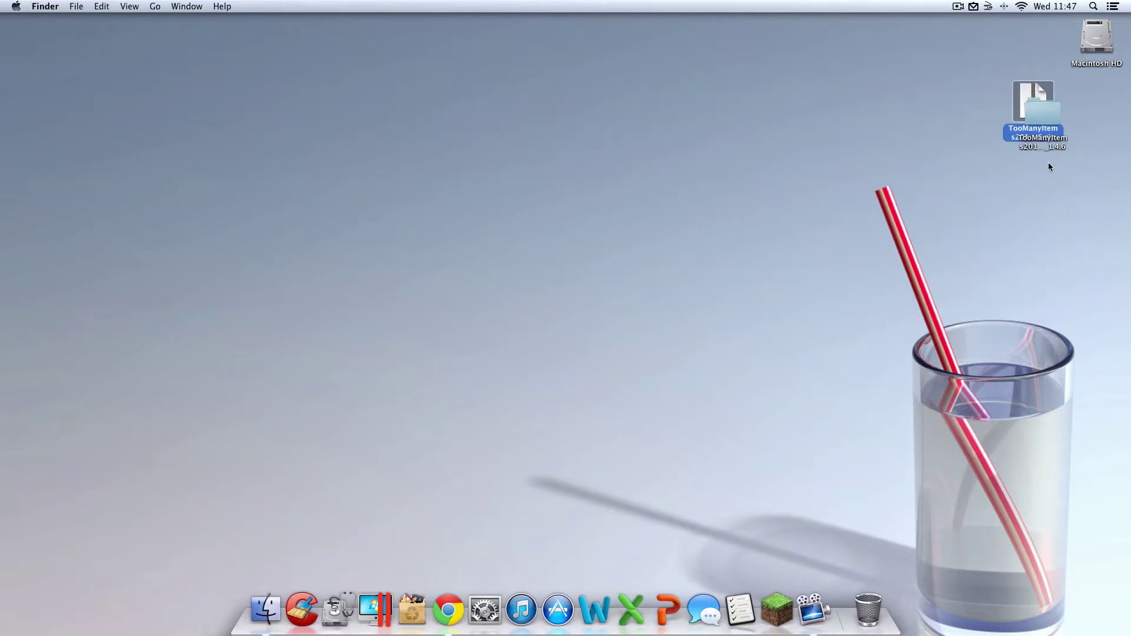
pyautogui.click(1038, 128)
pyautogui.click(1028, 91)
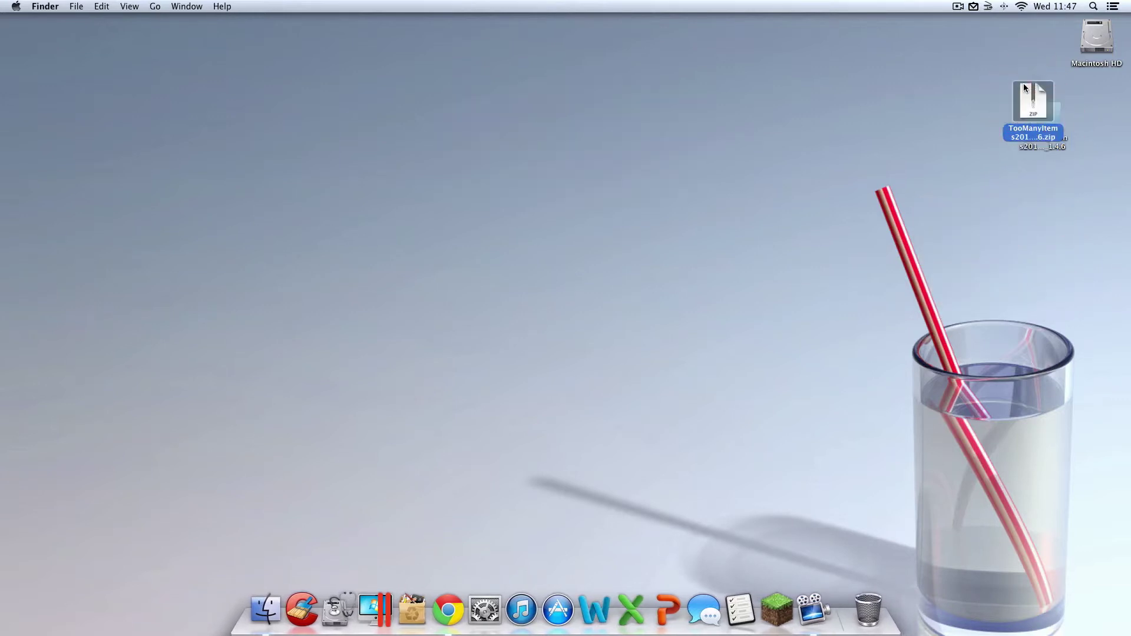
pyautogui.moveTo(1028, 90)
pyautogui.mouseDown()
pyautogui.moveTo(733, 177)
pyautogui.moveTo(868, 592)
pyautogui.mouseUp()
# Empty the Trash and place the extracted folder beside Macintosh HD.
pyautogui.rightClick(866, 593)
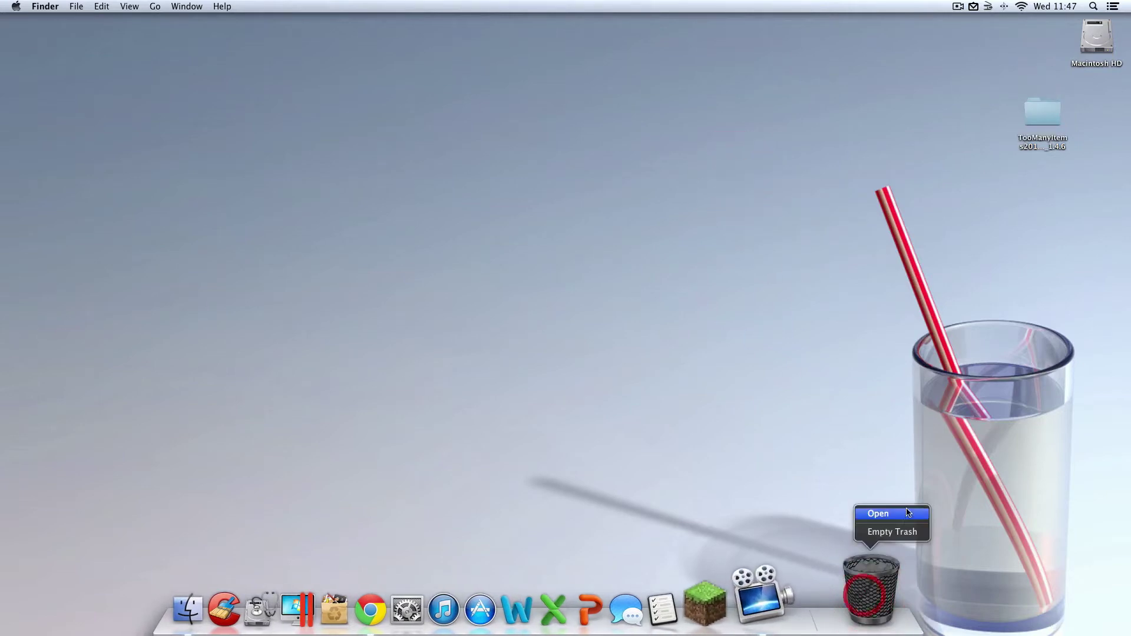
pyautogui.click(893, 533)
pyautogui.press('Return')
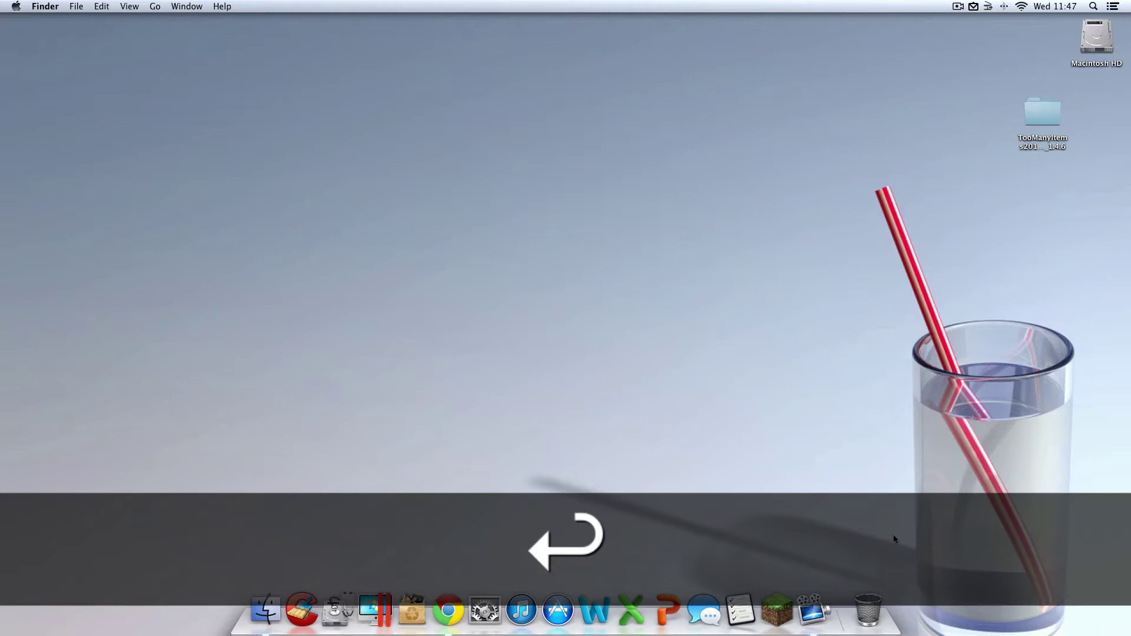
pyautogui.moveTo(1041, 112); pyautogui.dragTo(1037, 34)
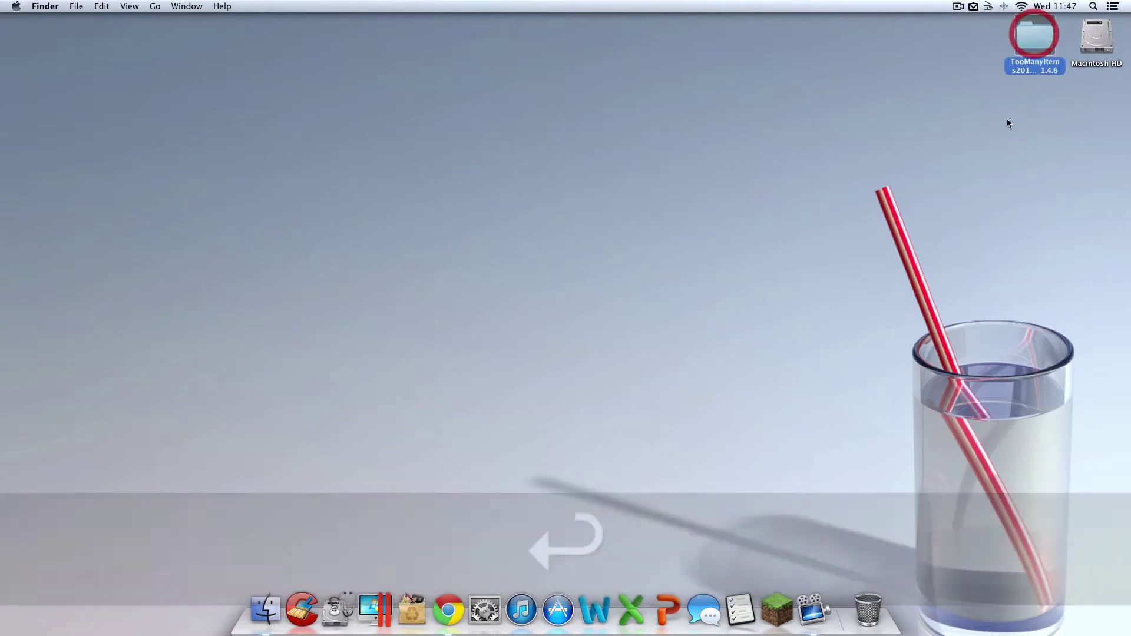
pyautogui.rightClick(982, 152)
# Snap the mod folder into the grid and use Go to Folder to reach the user Library.
pyautogui.click(953, 223)
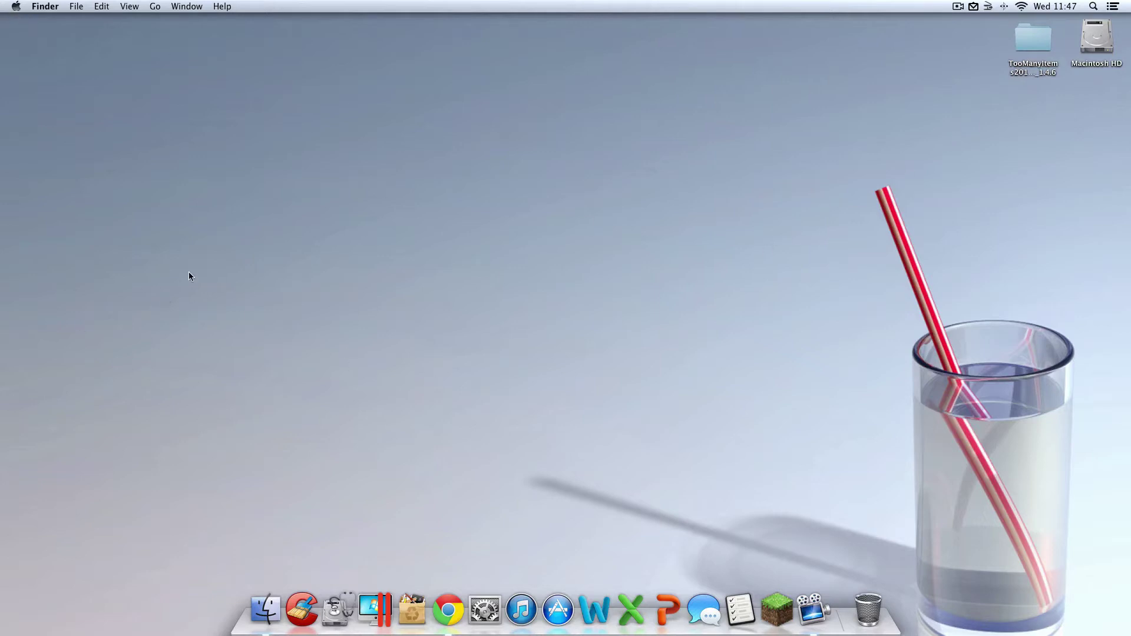
pyautogui.click(599, 467)
pyautogui.click(155, 7)
pyautogui.click(207, 210)
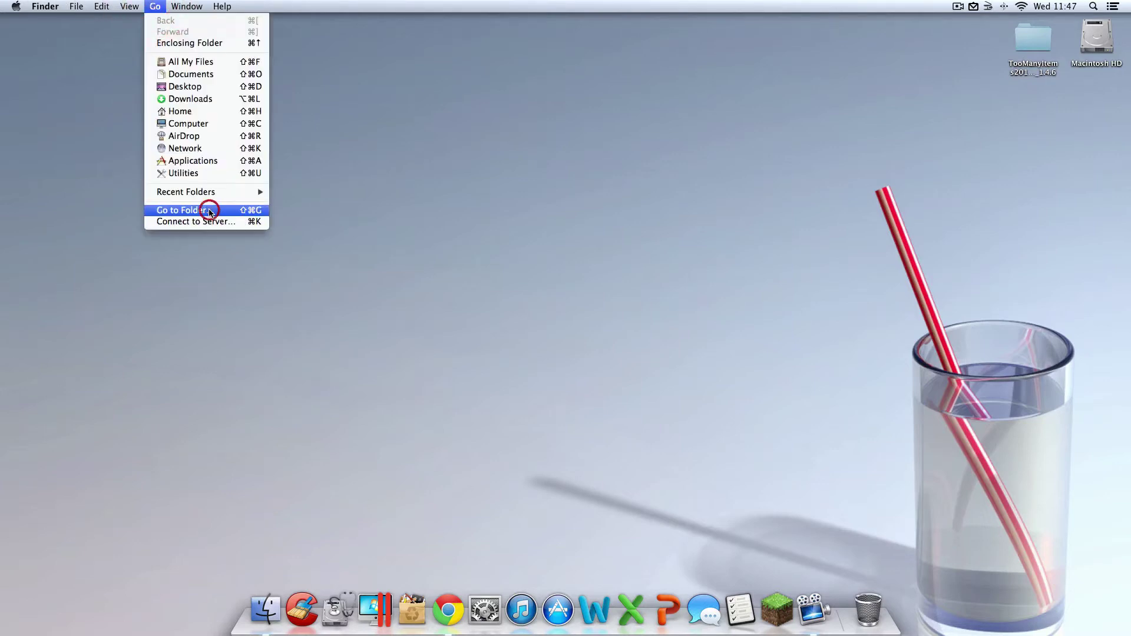
pyautogui.click(491, 180)
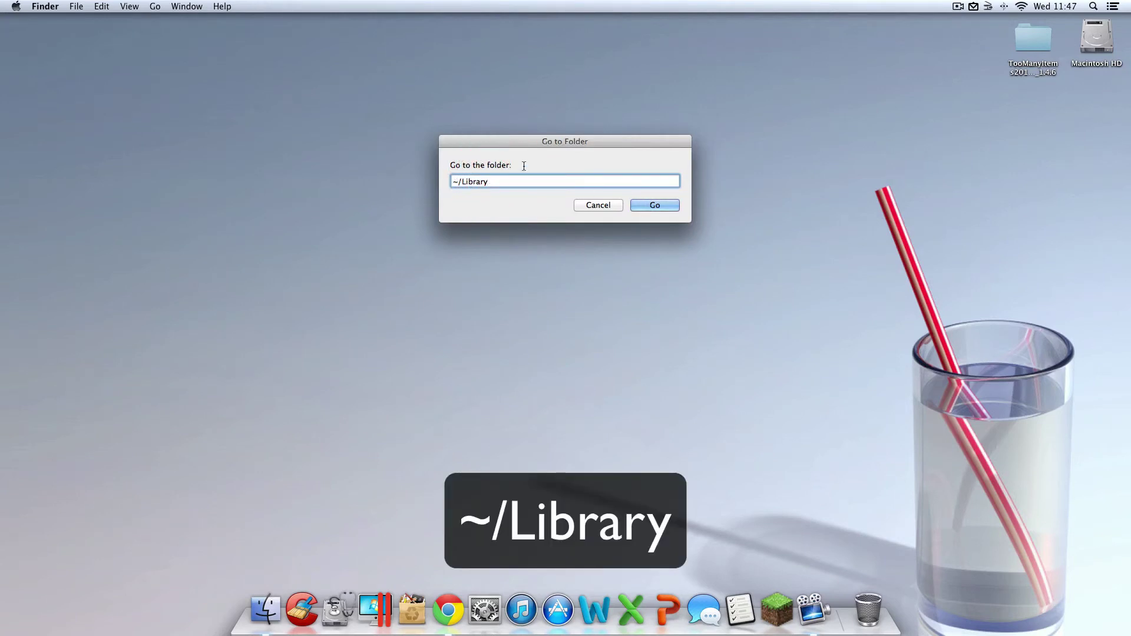
pyautogui.click(644, 204)
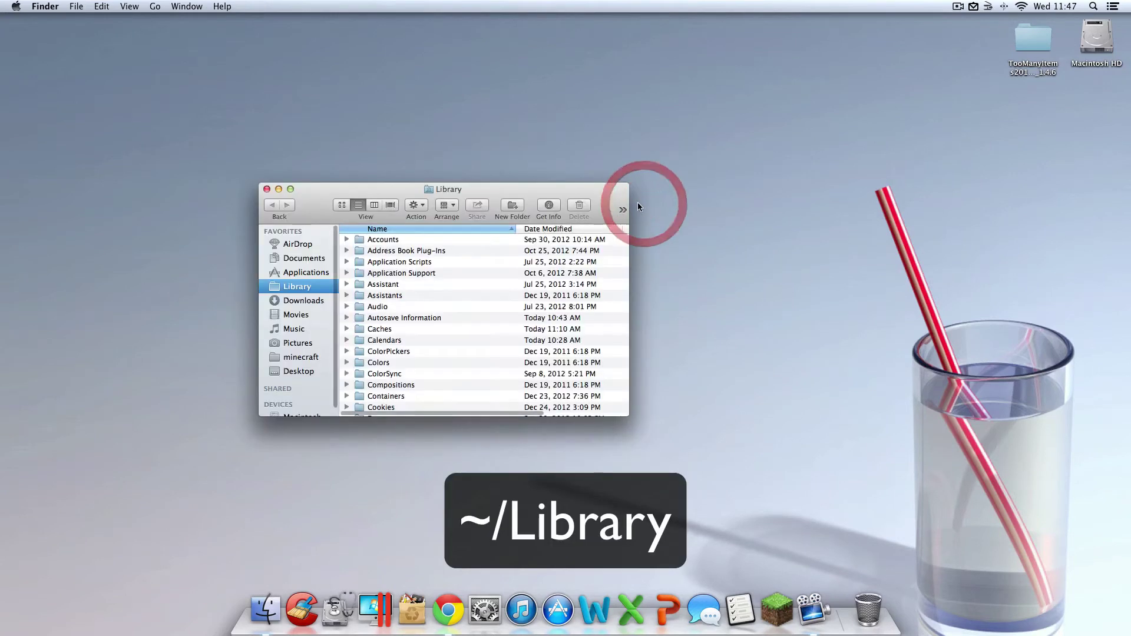
# Open Application Support > minecraft > bin and select minecraft.jar.
pyautogui.doubleClick(435, 274)
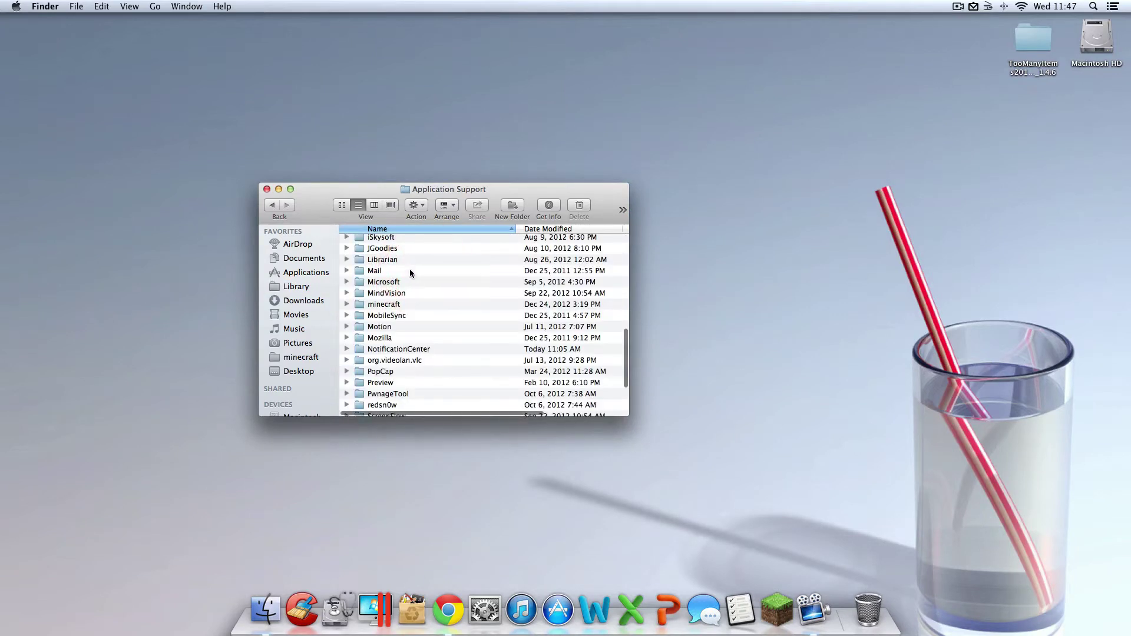
pyautogui.click(413, 304)
pyautogui.press('Up')
pyautogui.press('Up')
pyautogui.press('Down')
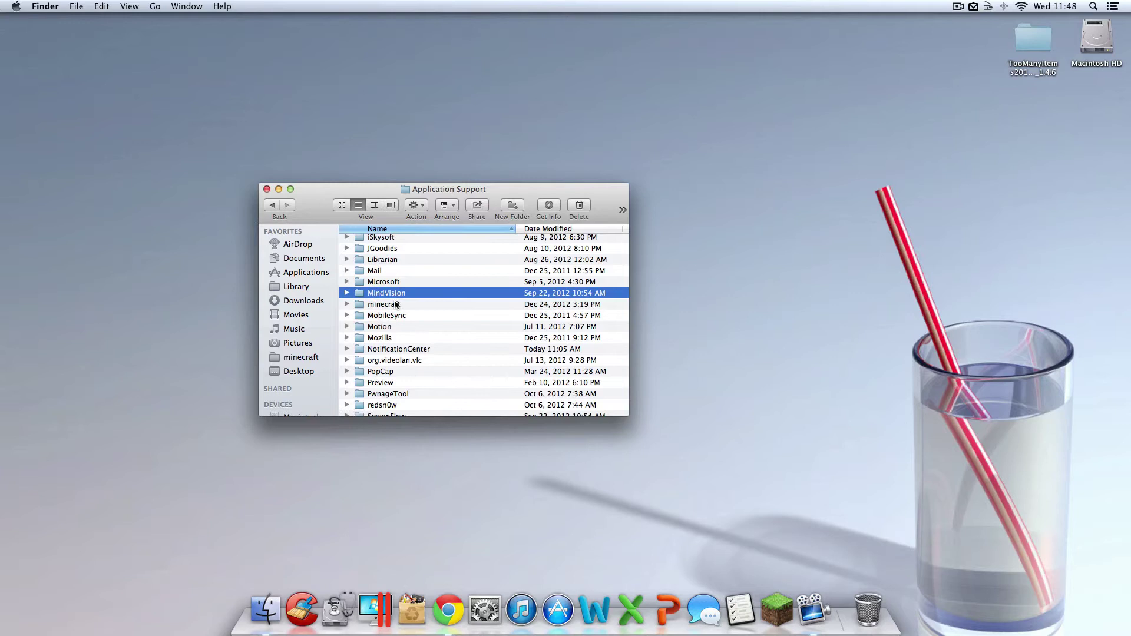
pyautogui.click(387, 305)
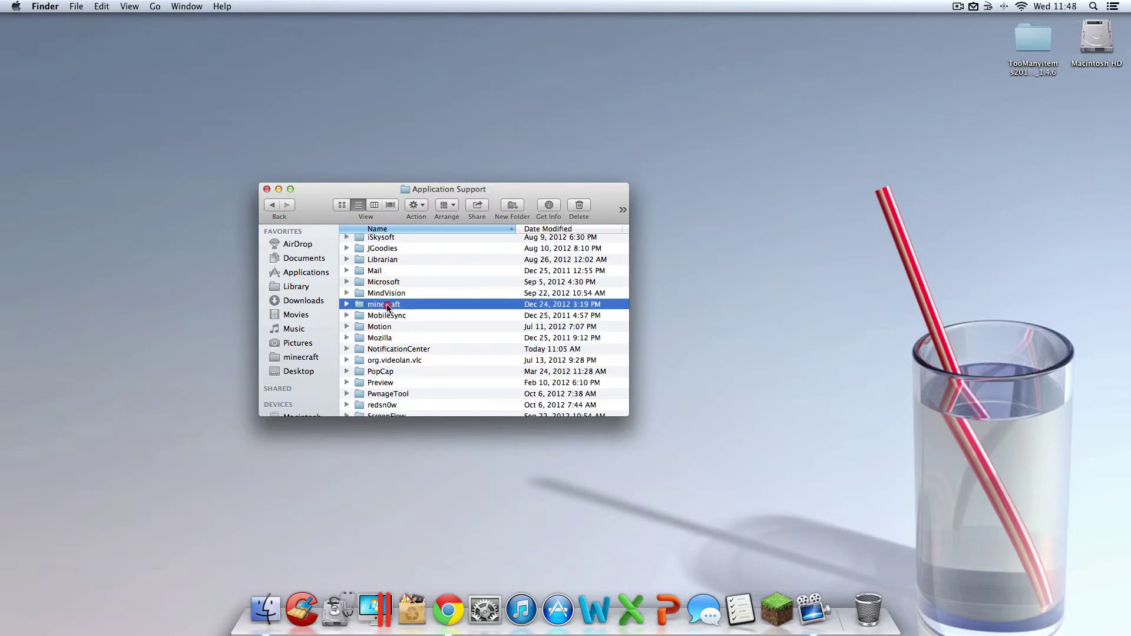
pyautogui.doubleClick(387, 305)
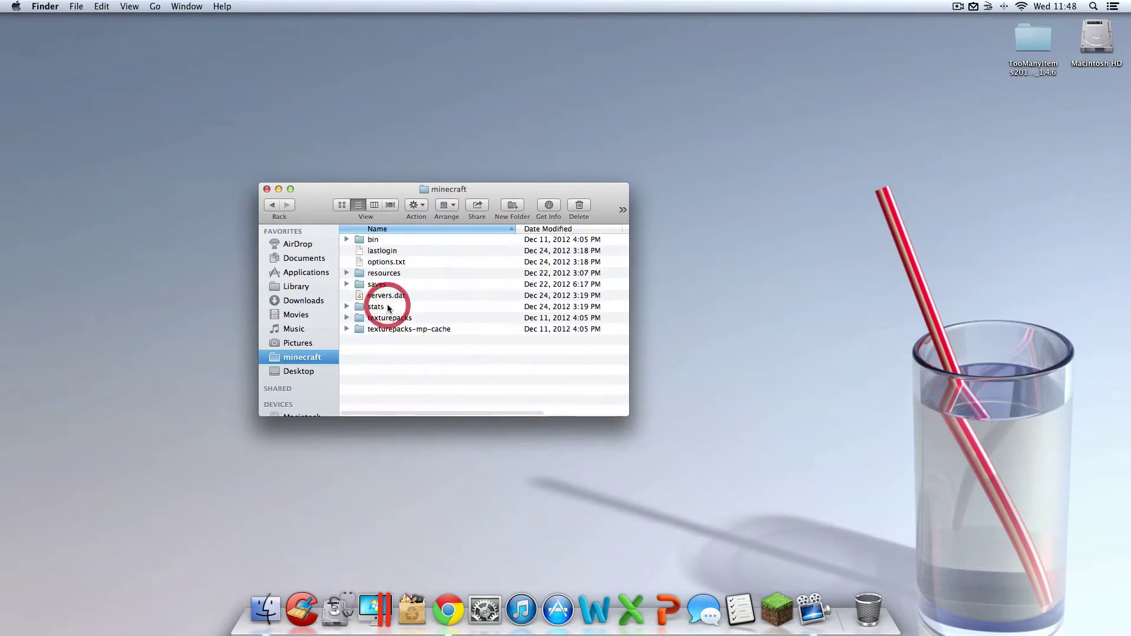
pyautogui.doubleClick(374, 240)
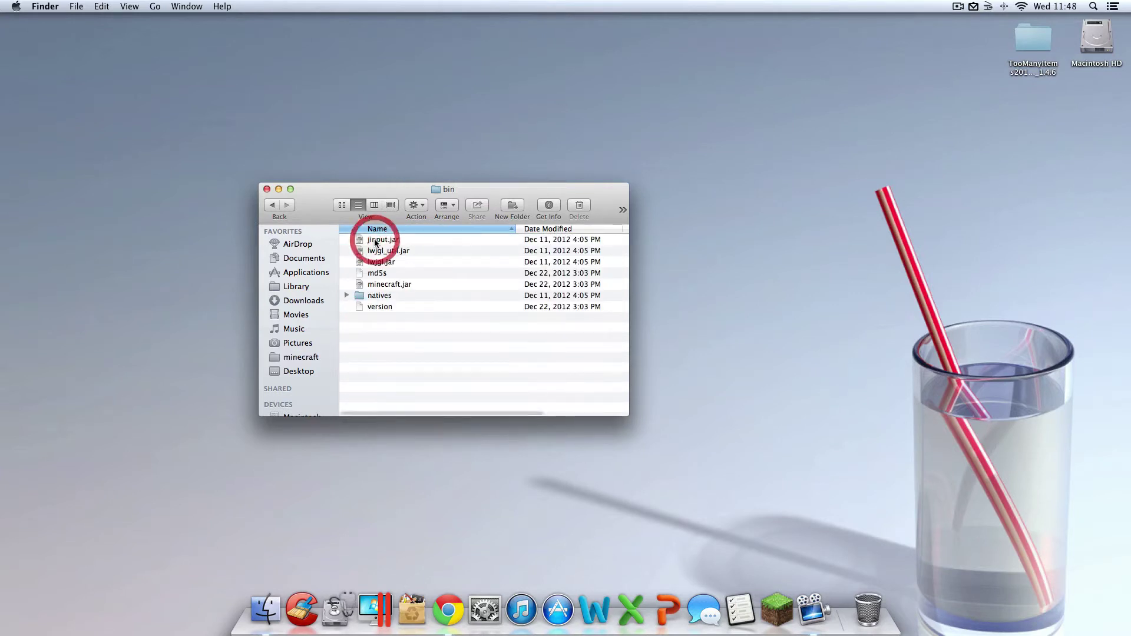
pyautogui.click(408, 285)
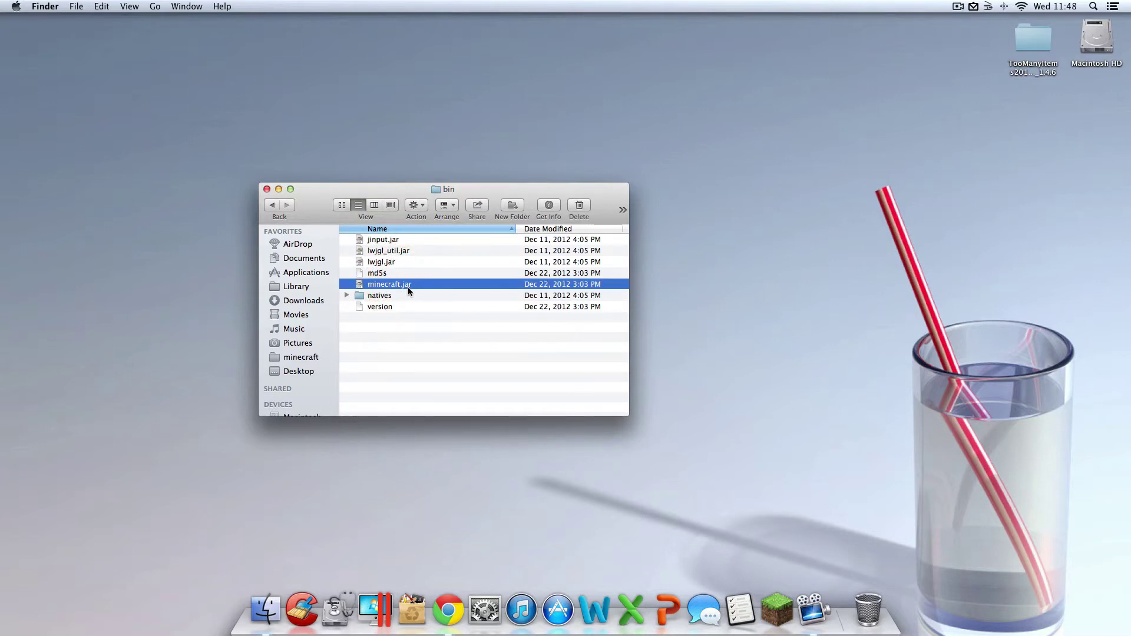
# Rename minecraft.jar to minecraft.jar.zip in Get Info and confirm Use .zip.
pyautogui.rightClick(408, 287)
pyautogui.click(464, 341)
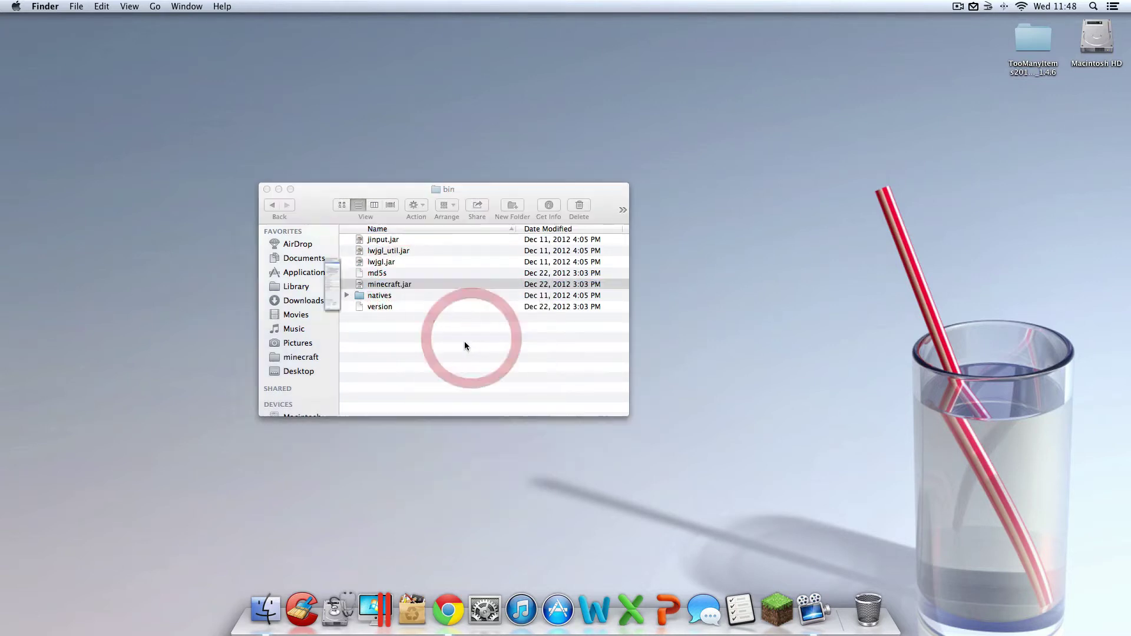
pyautogui.click(13, 244)
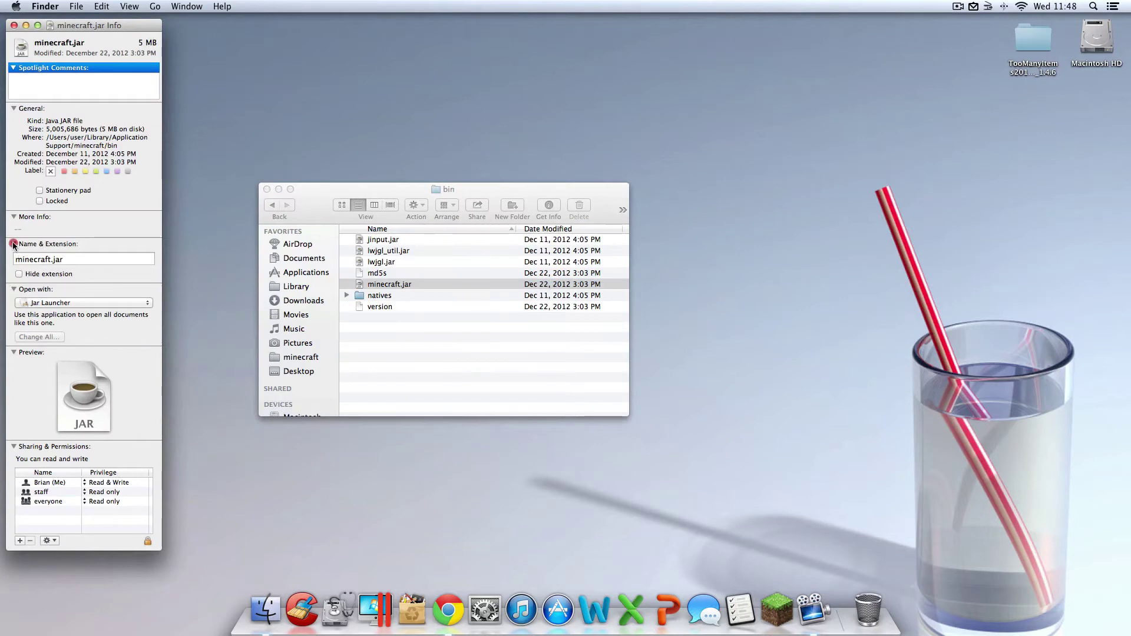
pyautogui.click(78, 260)
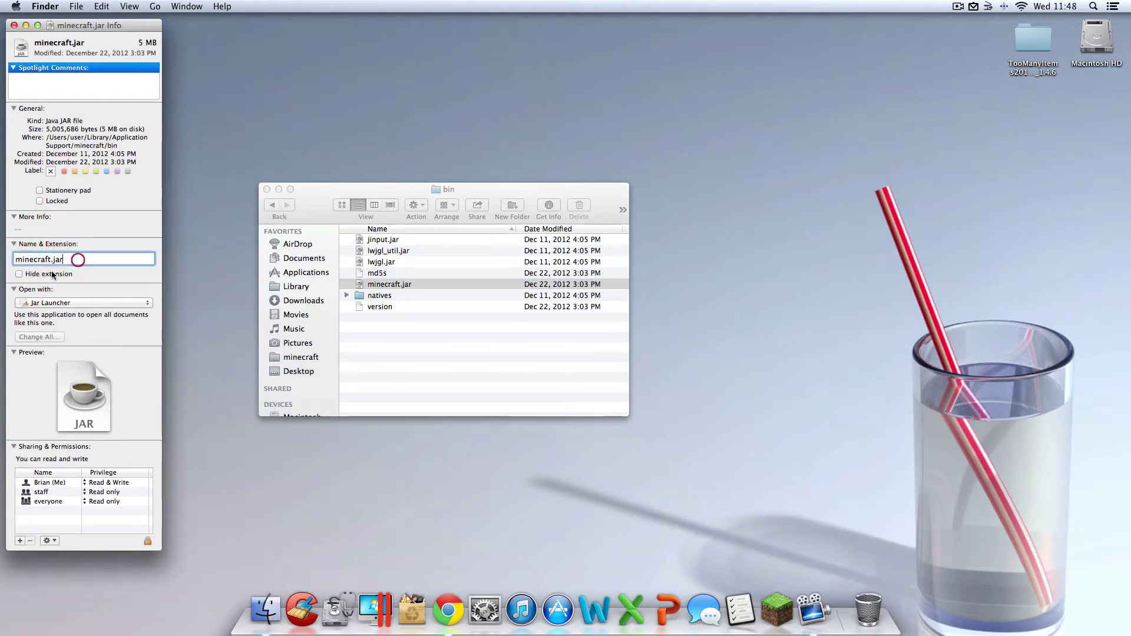
pyautogui.click(13, 244)
pyautogui.click(13, 244)
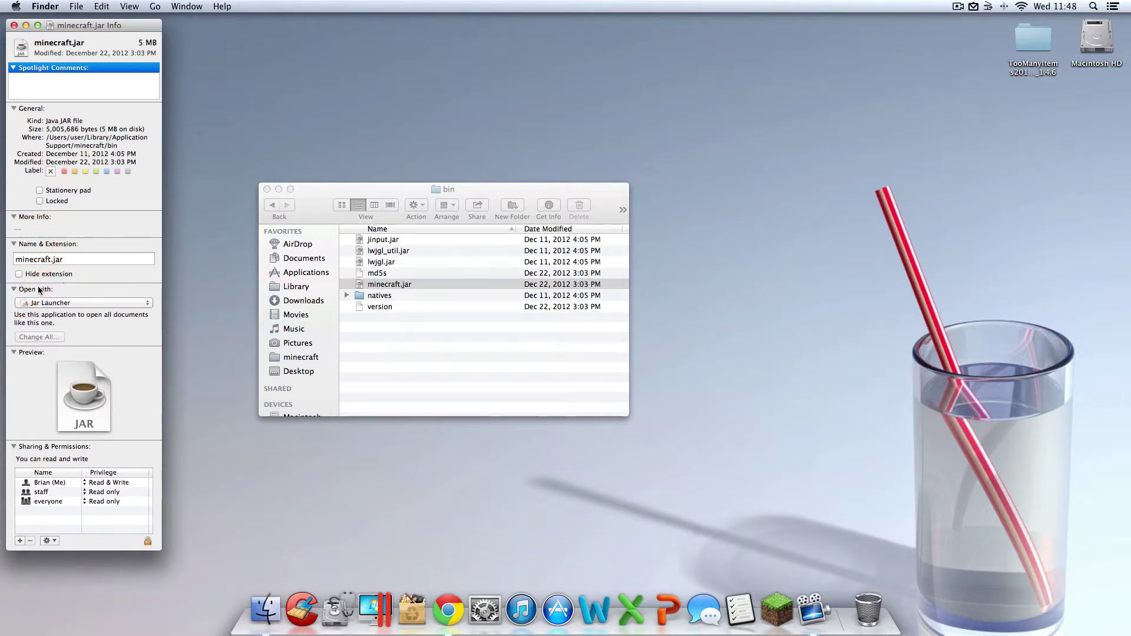
pyautogui.click(62, 260)
pyautogui.write('.zi')
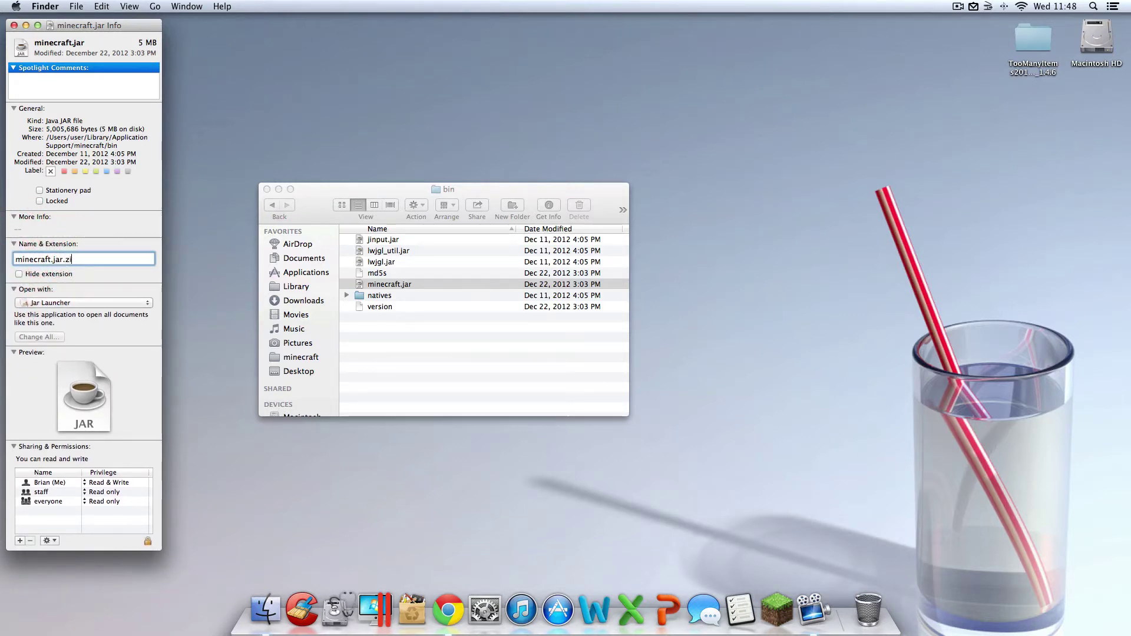
pyautogui.write('p')
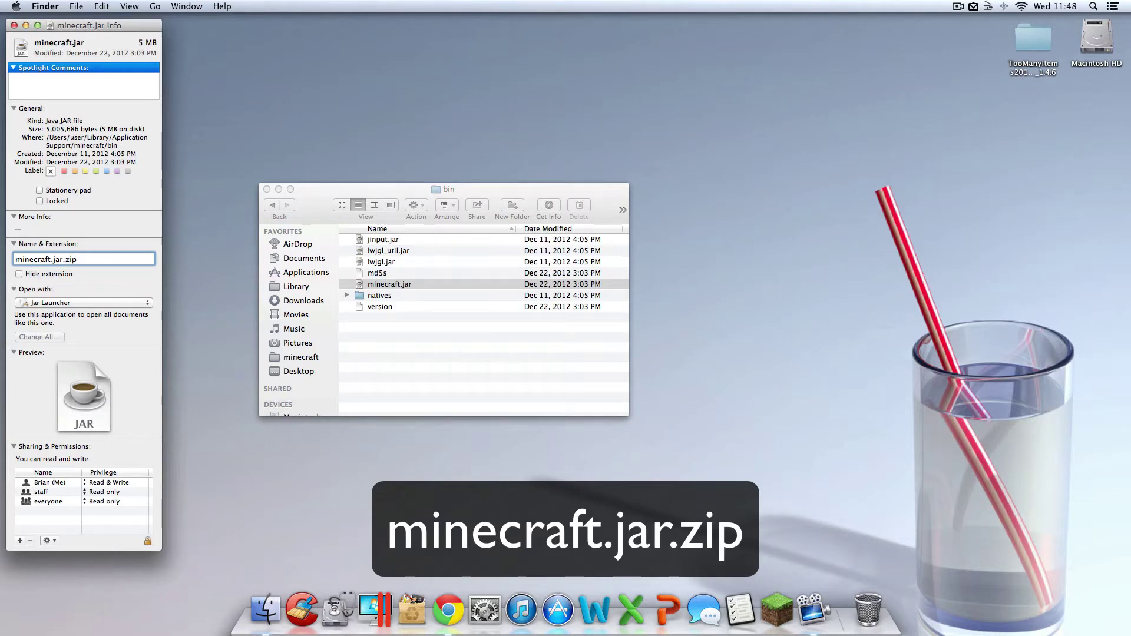
pyautogui.click(14, 25)
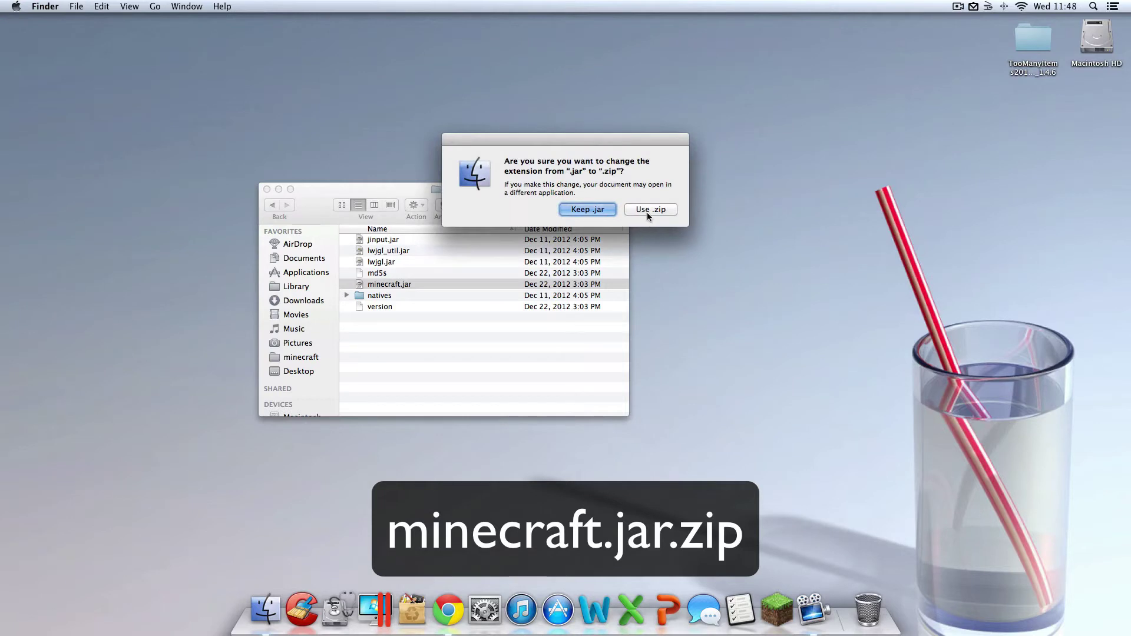
pyautogui.click(655, 211)
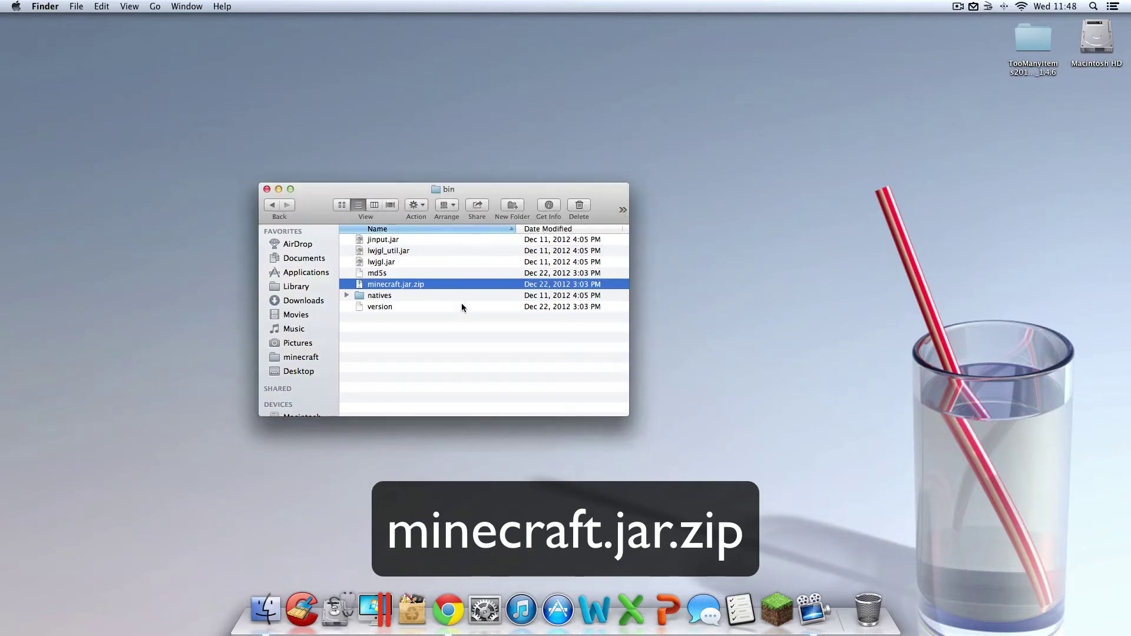
# Expand minecraft.jar.zip into a minecraft.jar folder and drag the zip to the Trash.
pyautogui.doubleClick(417, 284)
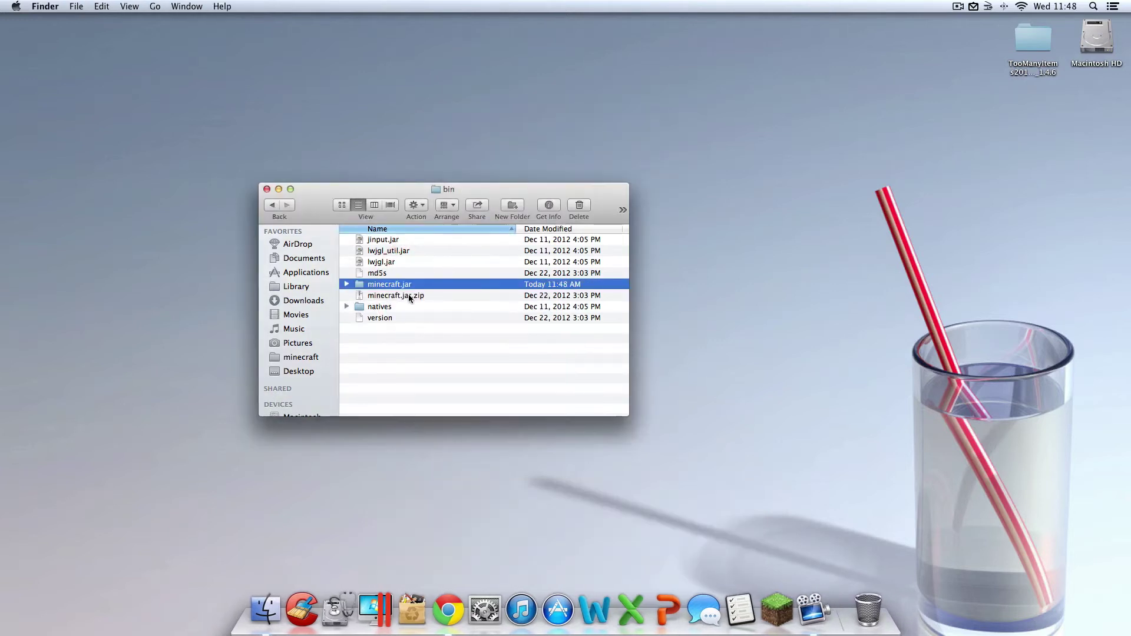
pyautogui.click(402, 295)
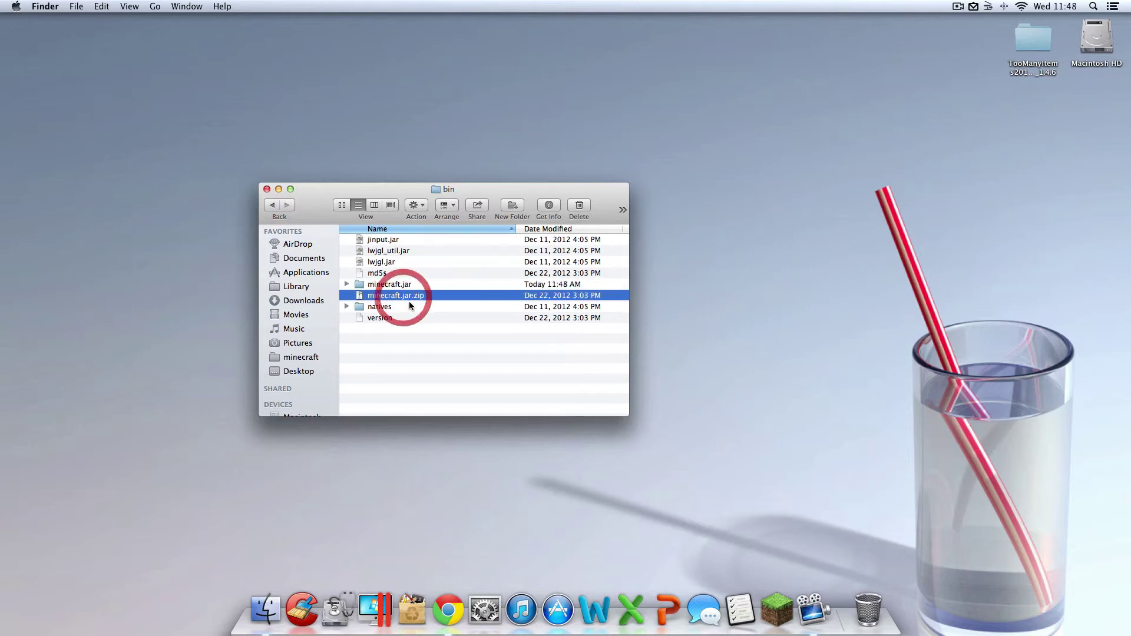
pyautogui.moveTo(409, 297); pyautogui.dragTo(865, 607)
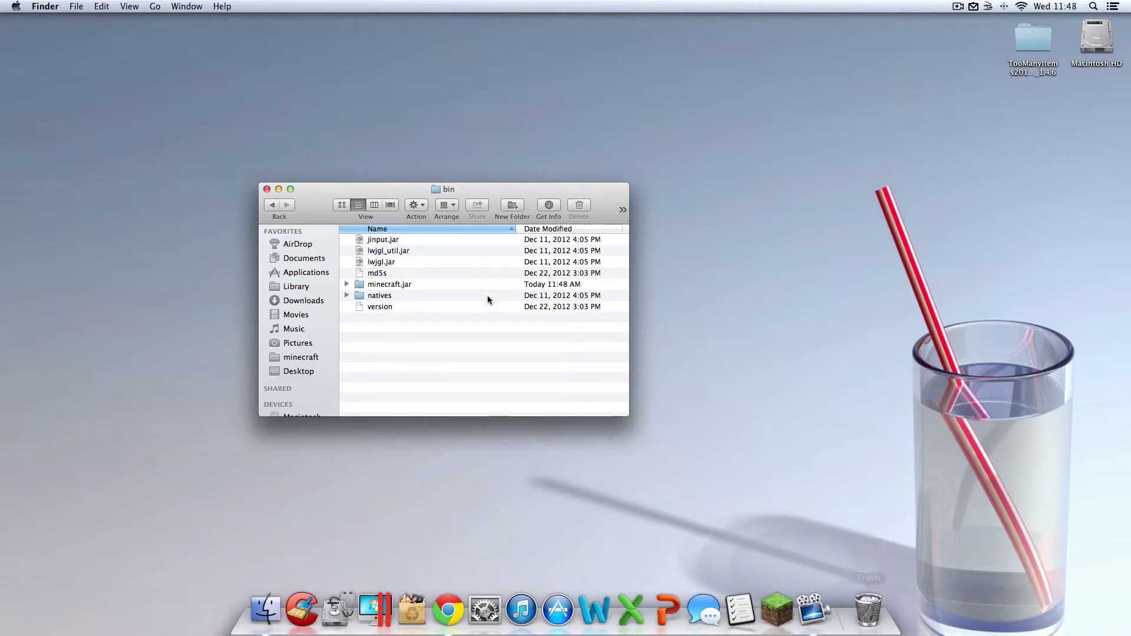
pyautogui.click(433, 285)
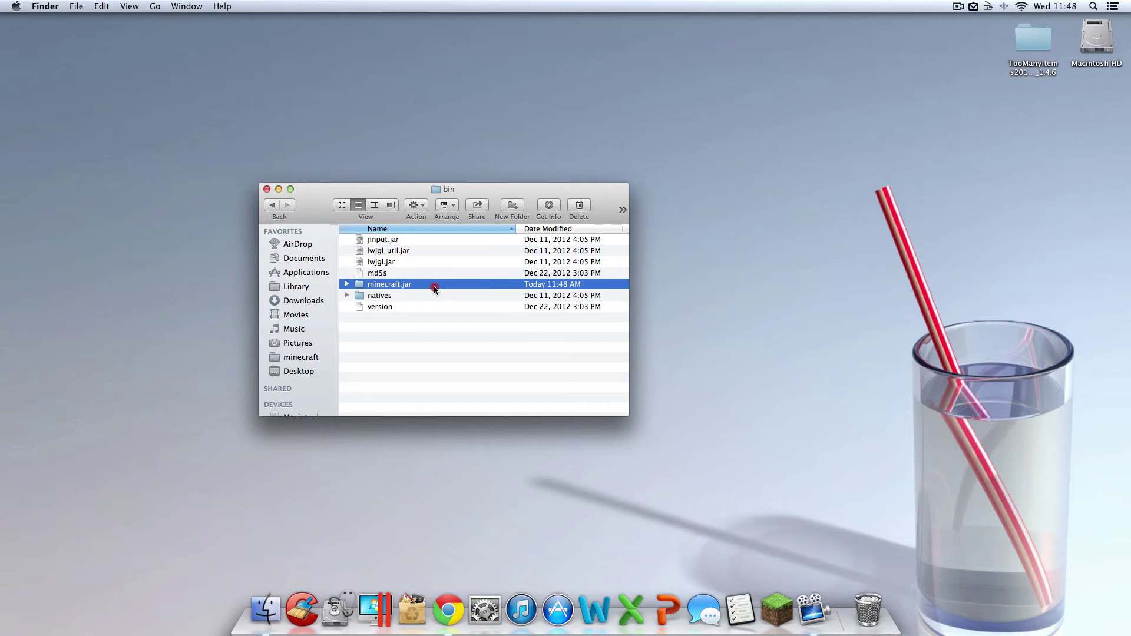
# Open the unpacked minecraft.jar folder, jump to META-INF by typing 'meta', and delete it.
pyautogui.doubleClick(434, 285)
pyautogui.click(433, 288)
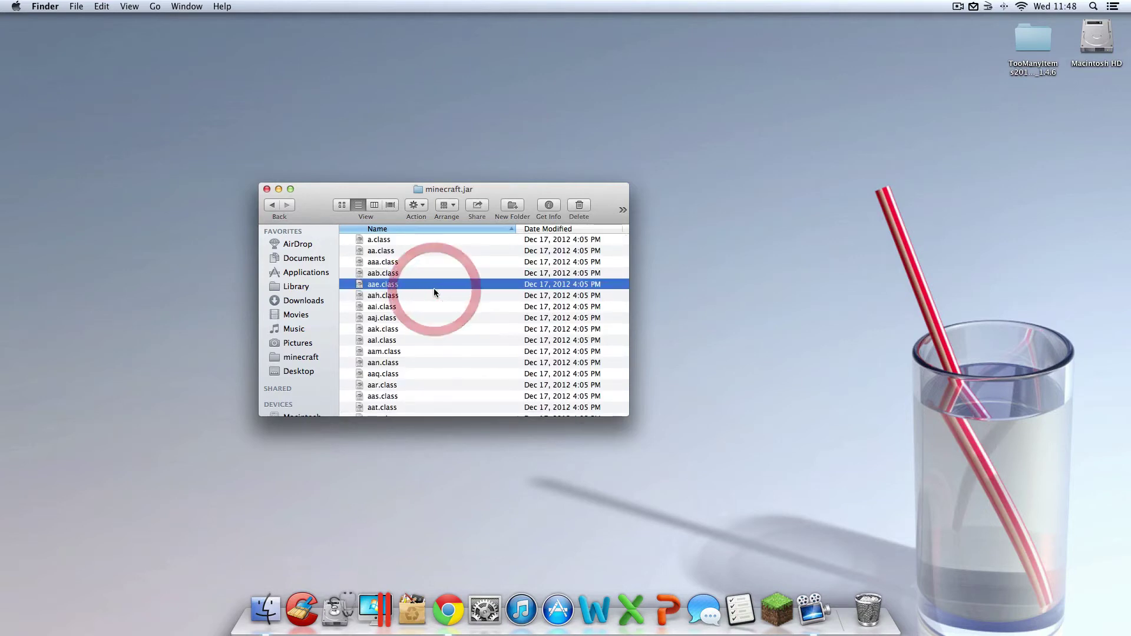
pyautogui.write('meta')
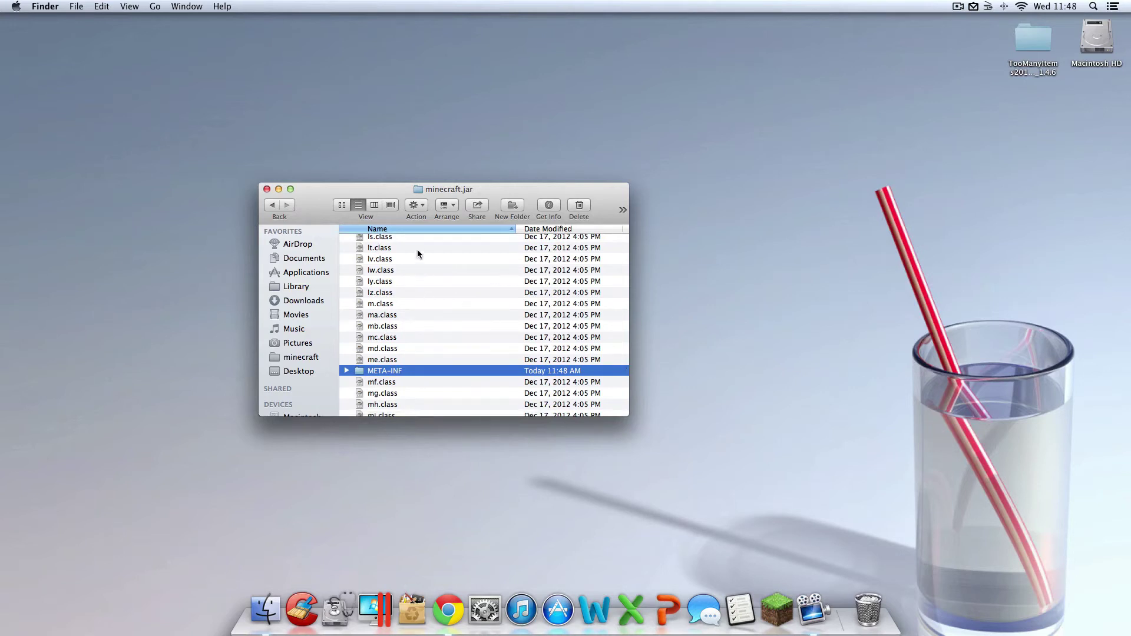
pyautogui.scroll(5, 364, 337)
pyautogui.click(530, 321)
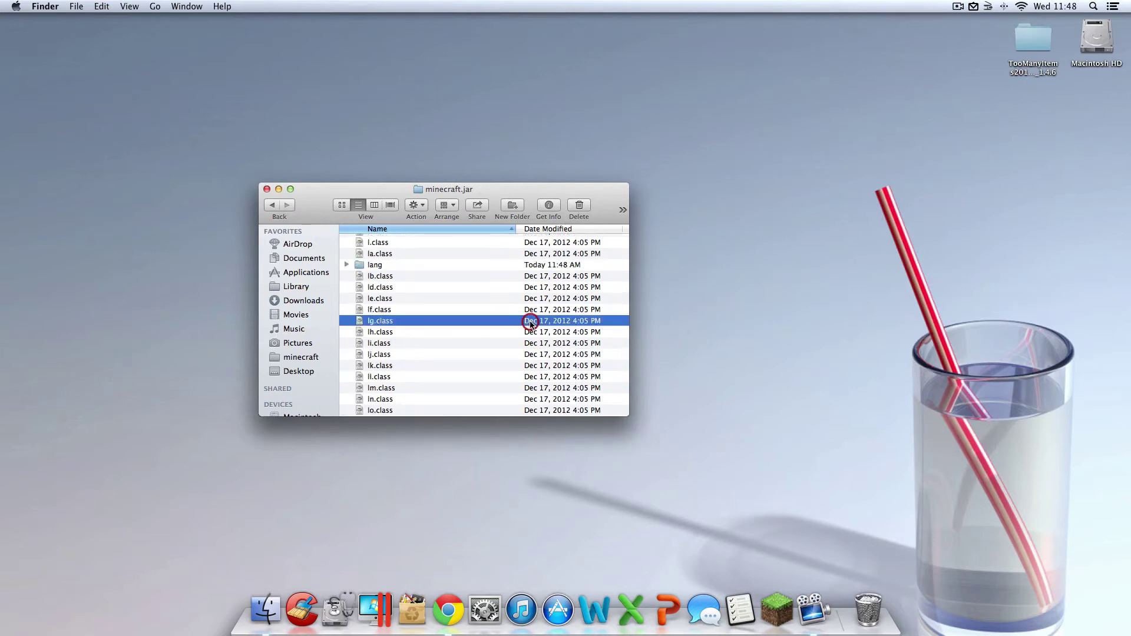
pyautogui.write('meta')
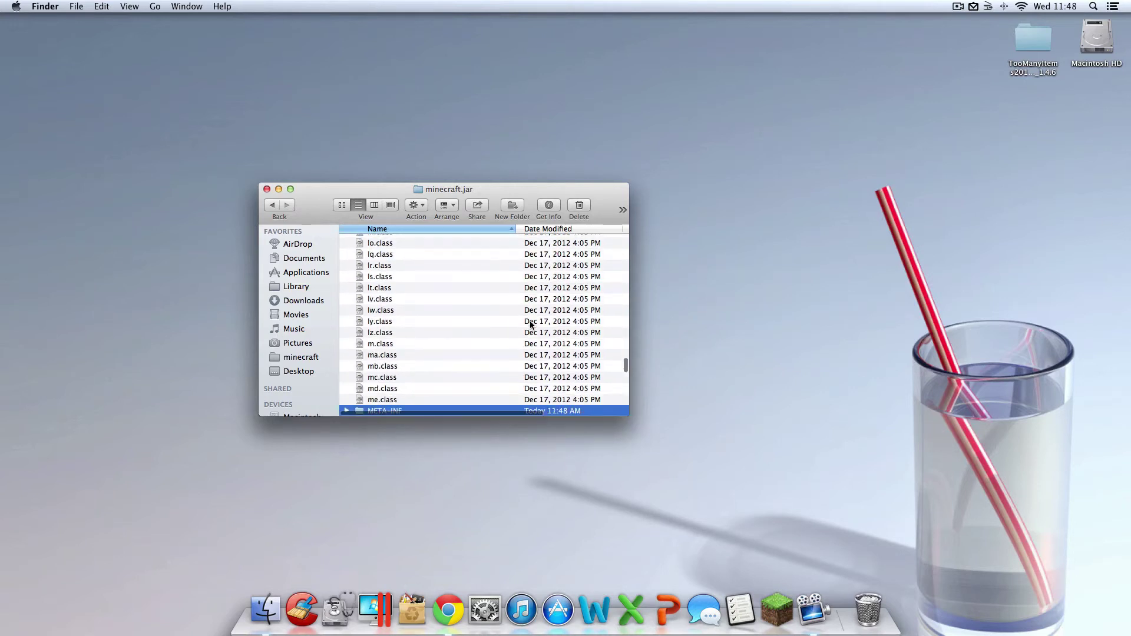
pyautogui.click(580, 207)
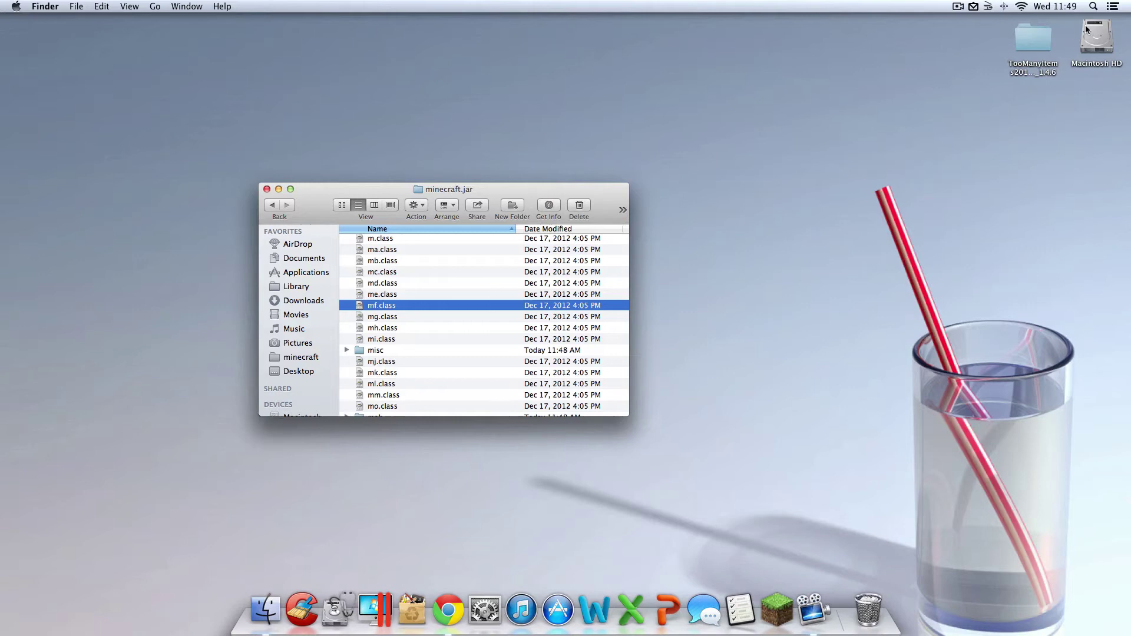
# Open the TooManyItems folder beside minecraft.jar and copy all 42 mod files.
pyautogui.doubleClick(1032, 42)
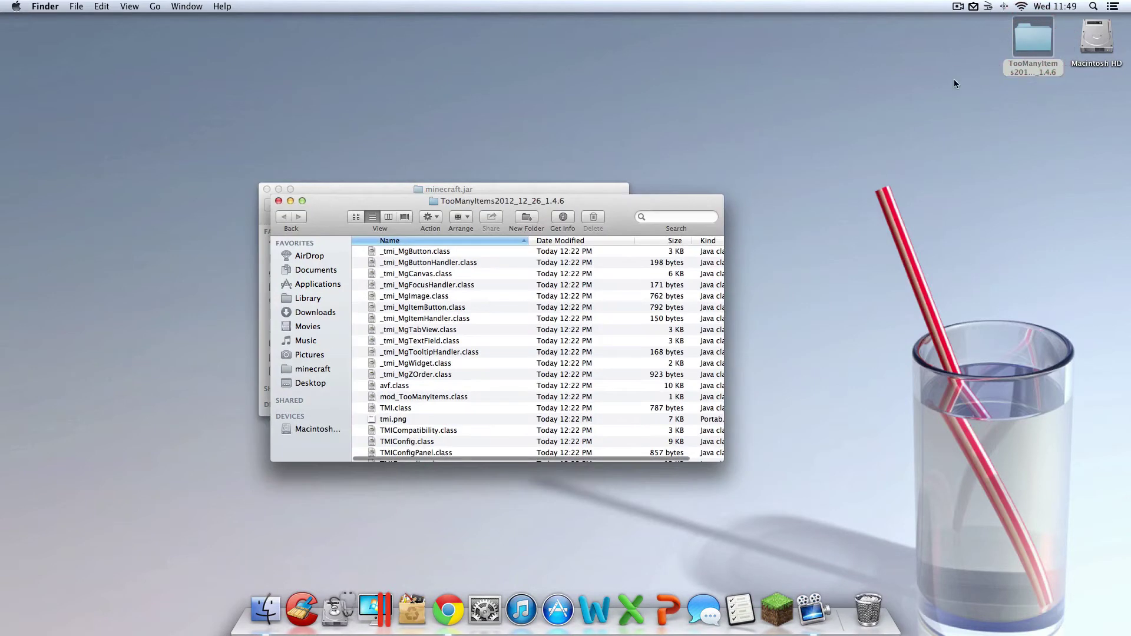
pyautogui.moveTo(606, 198); pyautogui.dragTo(1001, 134)
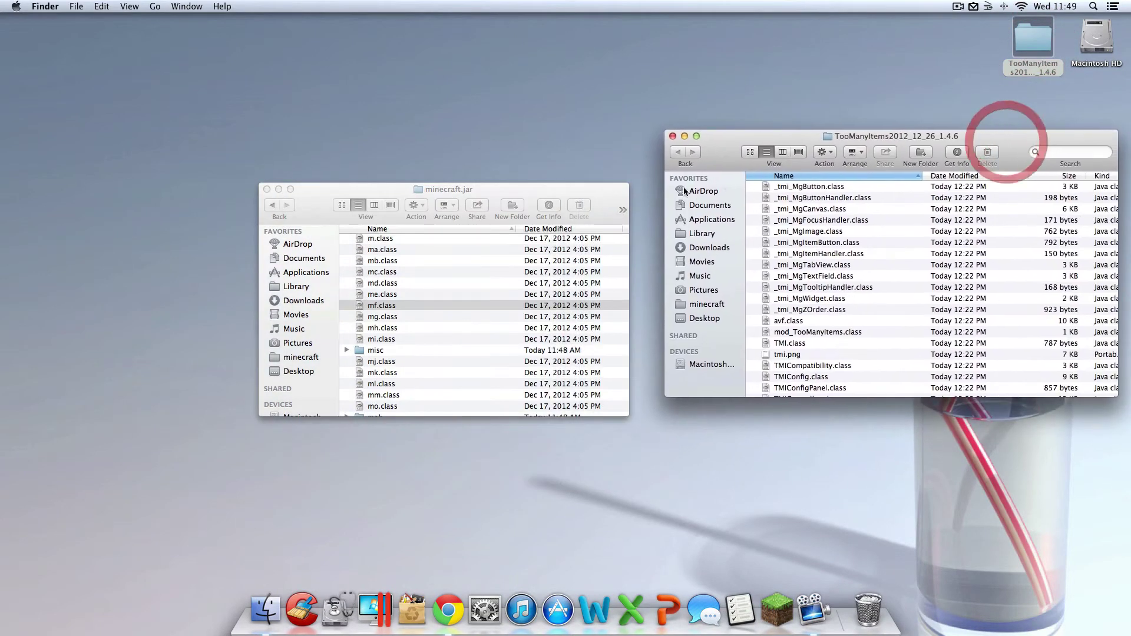
pyautogui.moveTo(583, 188); pyautogui.dragTo(583, 137)
pyautogui.click(785, 249)
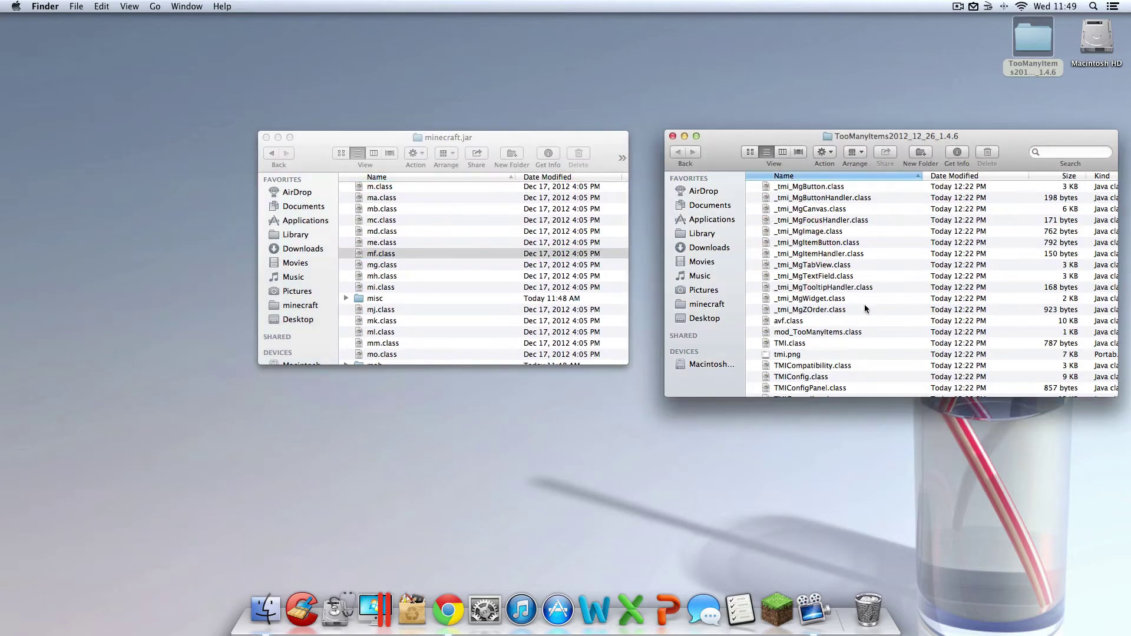
pyautogui.scroll(-3, 864, 282)
pyautogui.scroll(-3, 866, 264)
pyautogui.scroll(-3, 864, 294)
pyautogui.scroll(10, 860, 348)
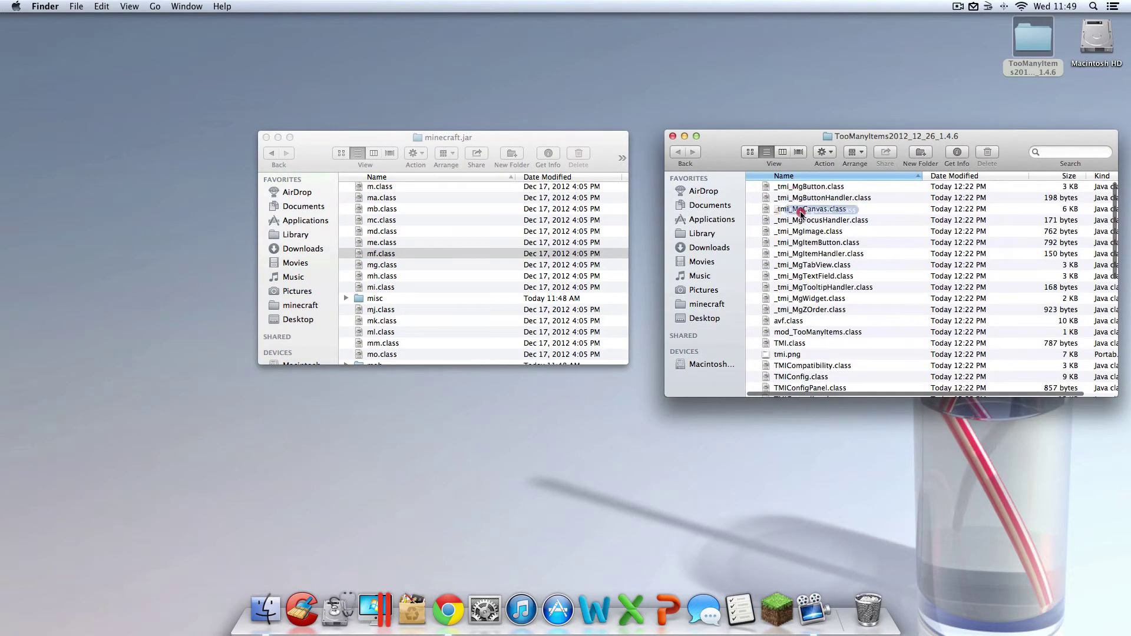
pyautogui.click(813, 186)
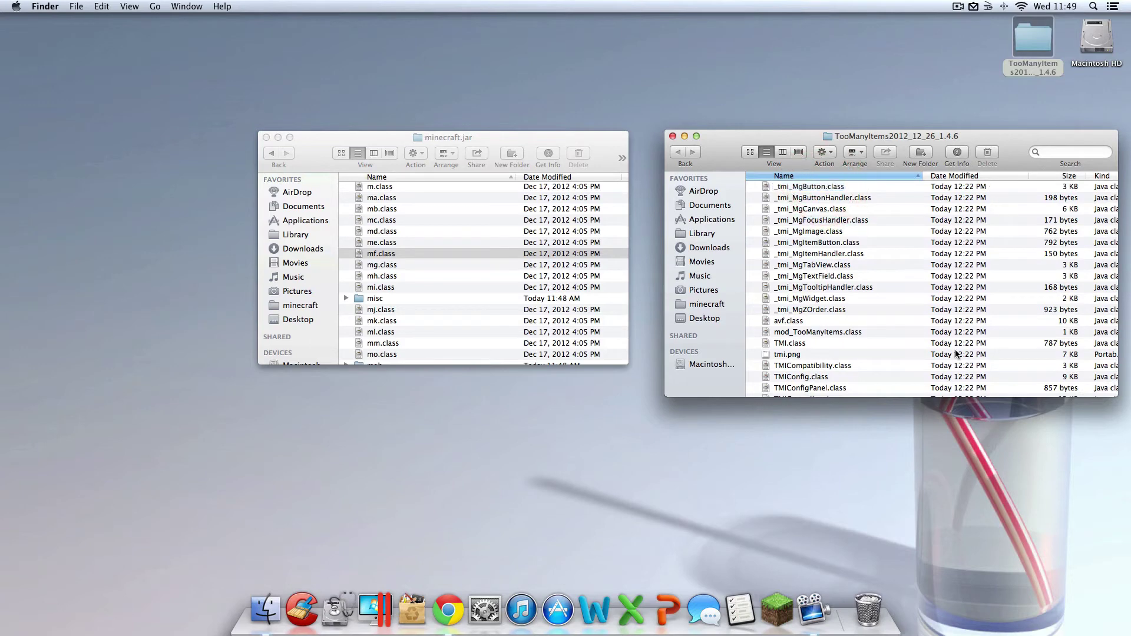
pyautogui.press('cmd+a')
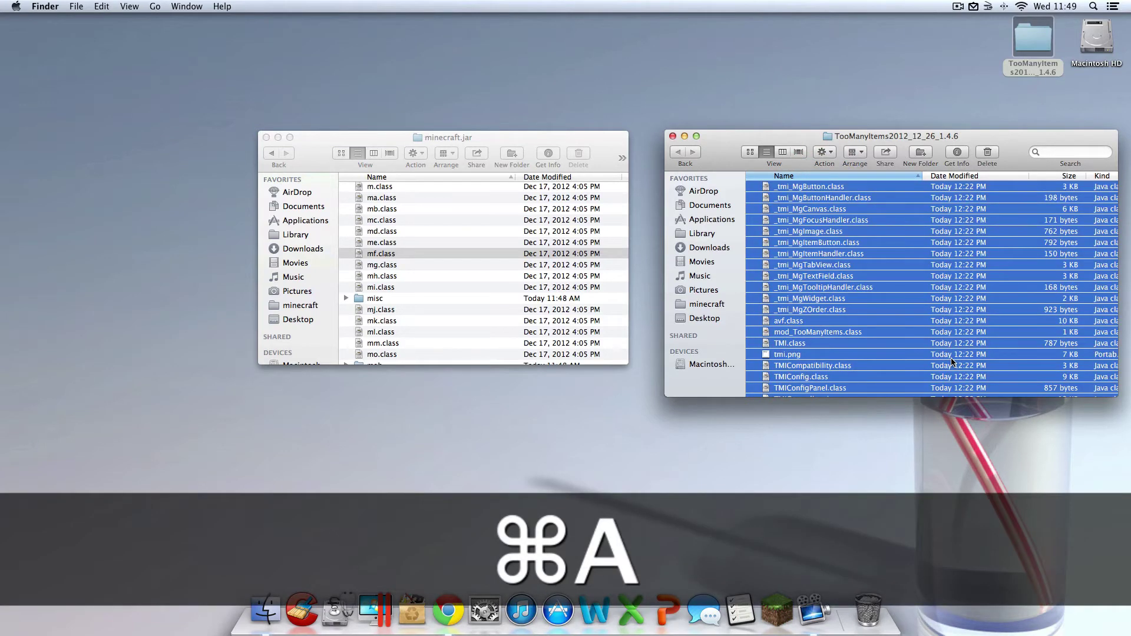
pyautogui.rightClick(872, 297)
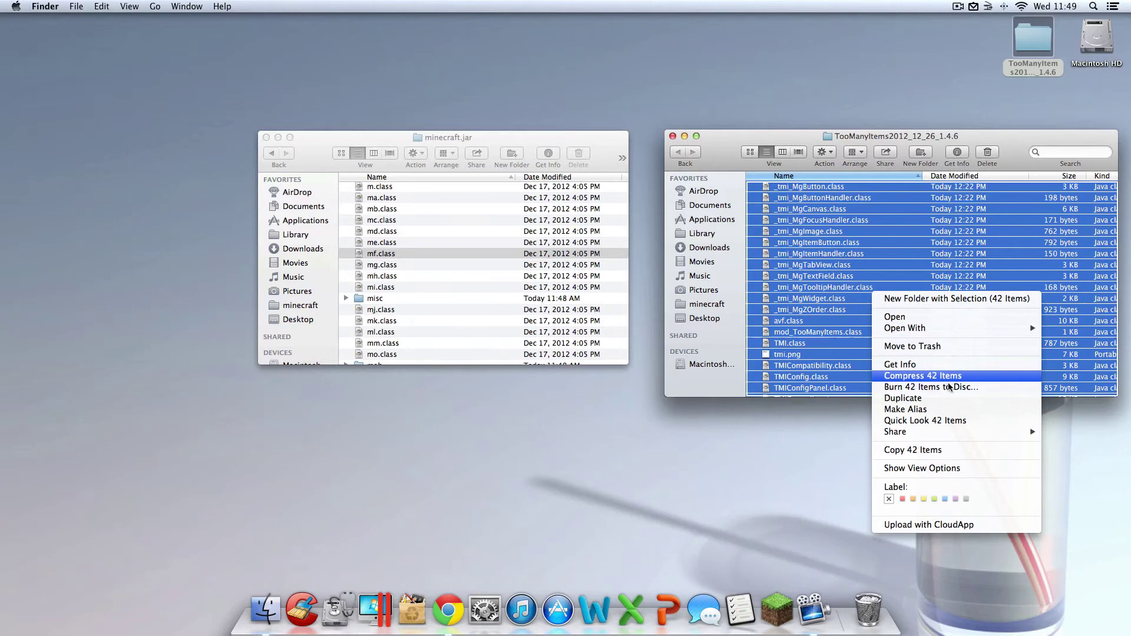
pyautogui.click(973, 448)
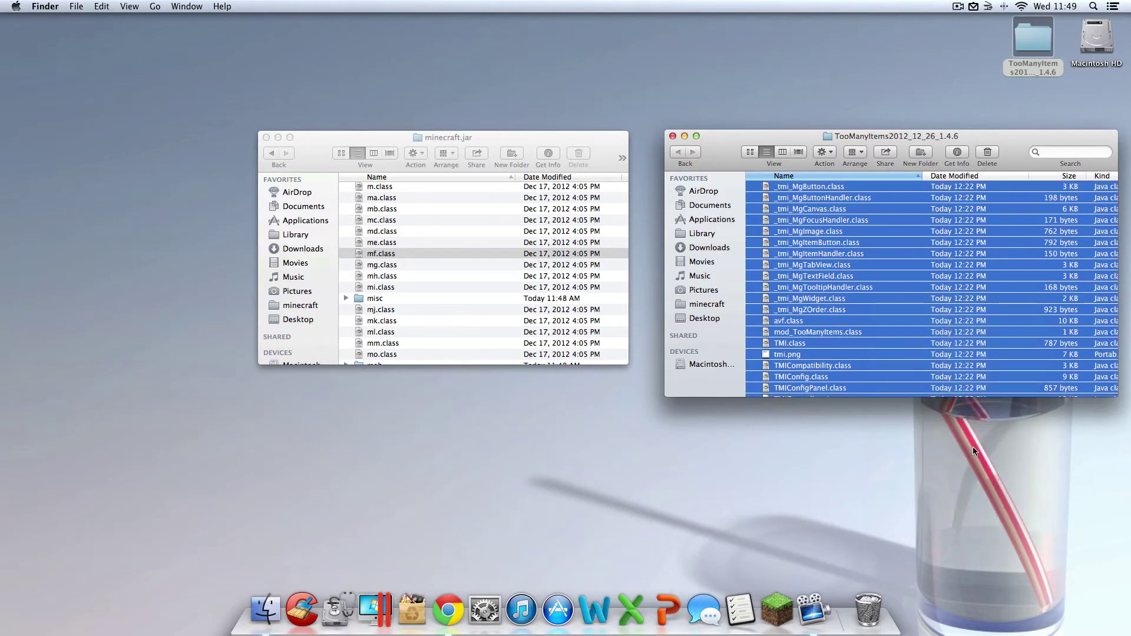
# Paste the mod files into minecraft.jar, replacing duplicates such as avf.class.
pyautogui.click(521, 239)
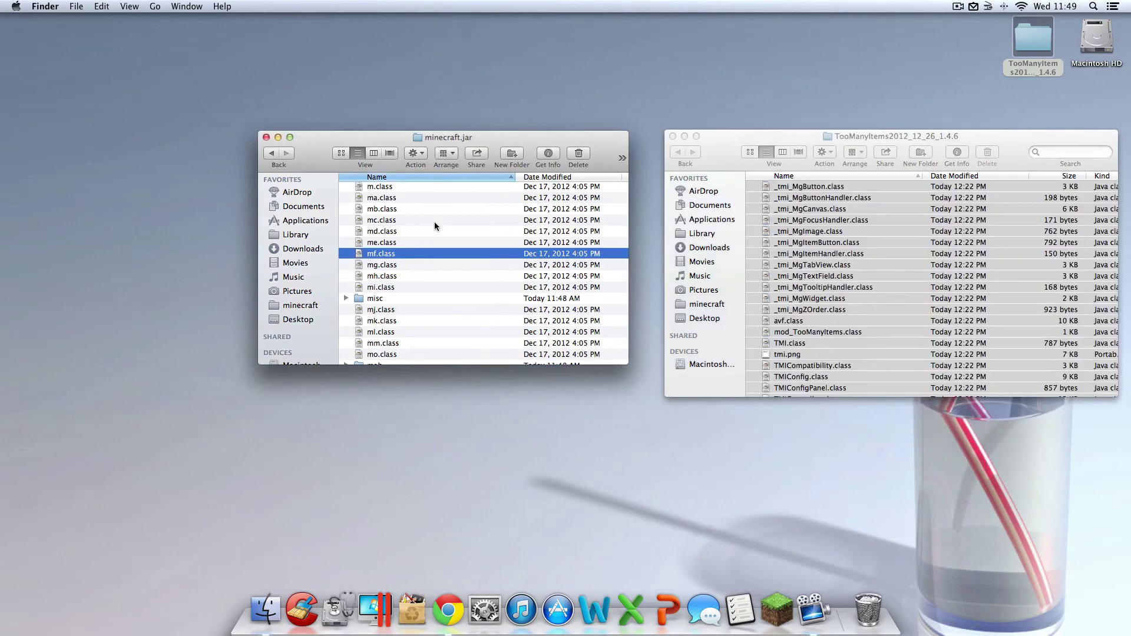
pyautogui.press('super+v')
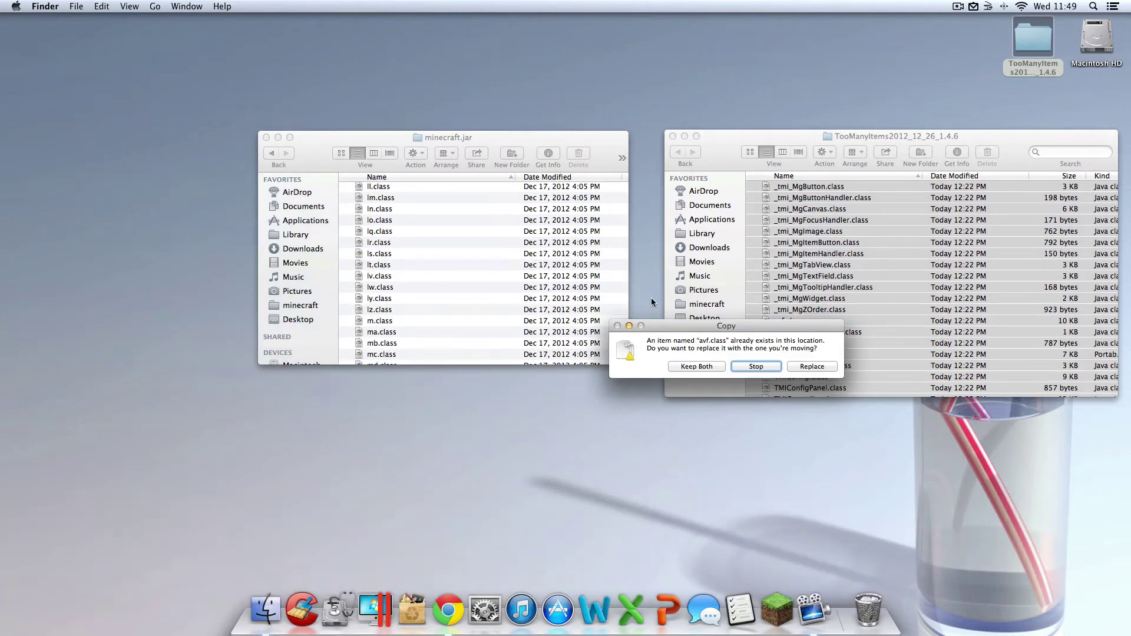
pyautogui.click(813, 367)
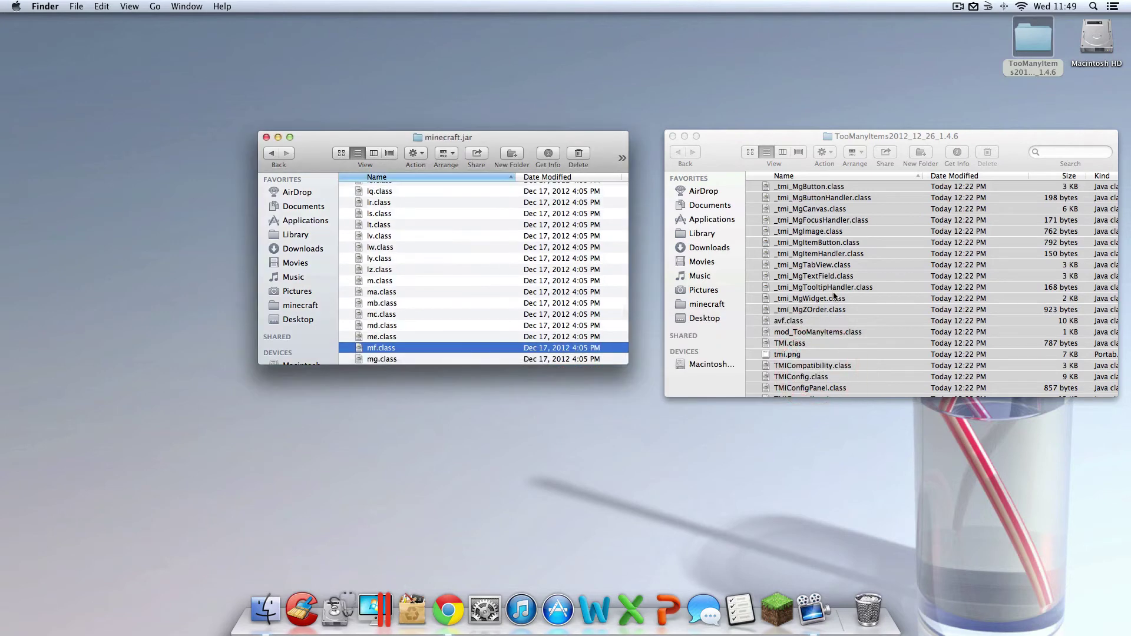
pyautogui.click(833, 297)
pyautogui.scroll(-8, 833, 312)
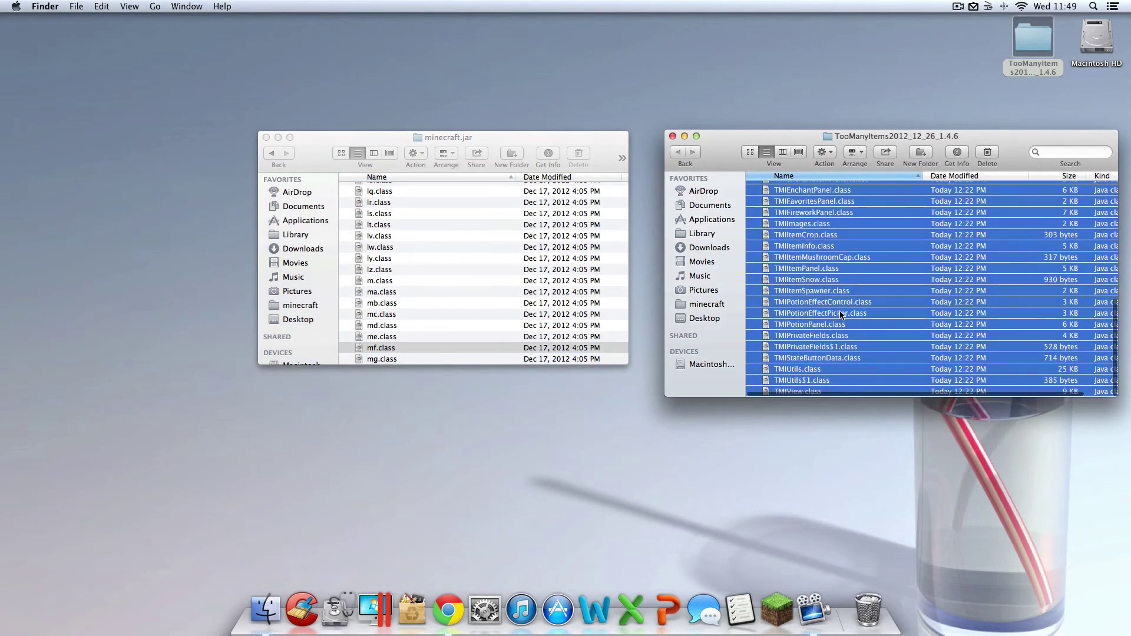
pyautogui.click(477, 300)
# Close the Finder windows and launch Minecraft from the Dock.
pyautogui.click(266, 137)
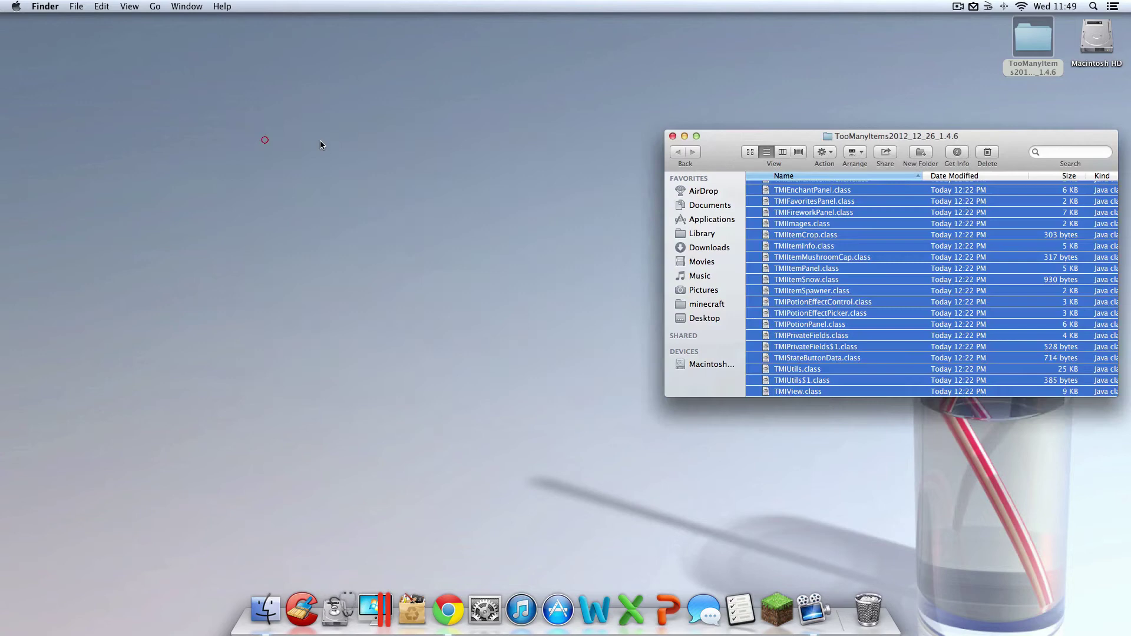
pyautogui.click(673, 136)
pyautogui.click(874, 447)
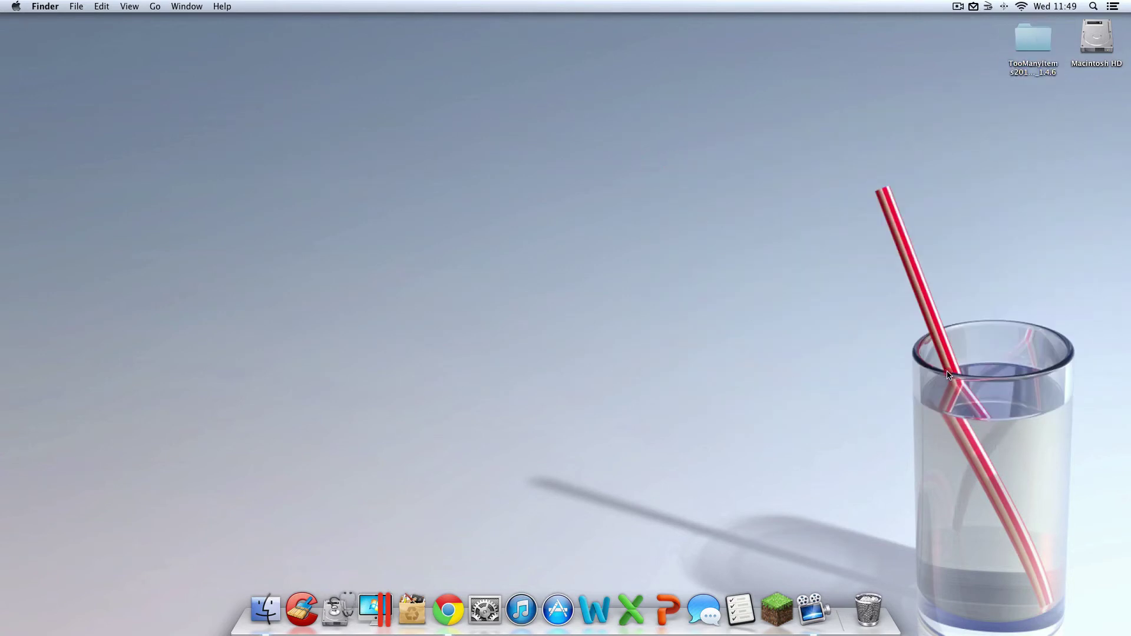
pyautogui.click(773, 606)
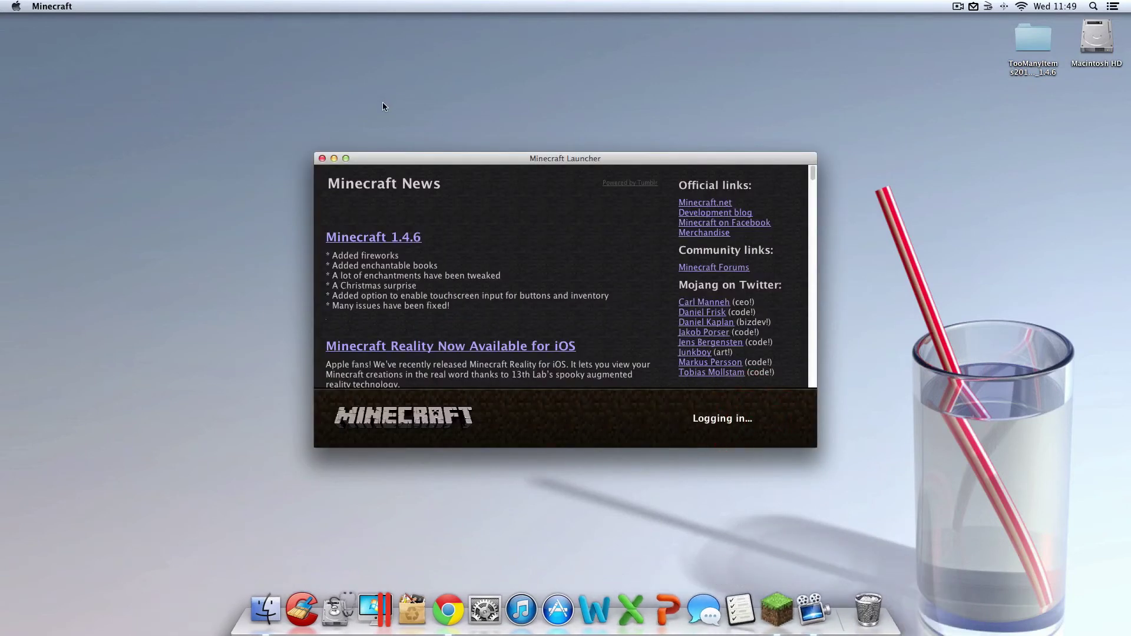
pyautogui.click(347, 159)
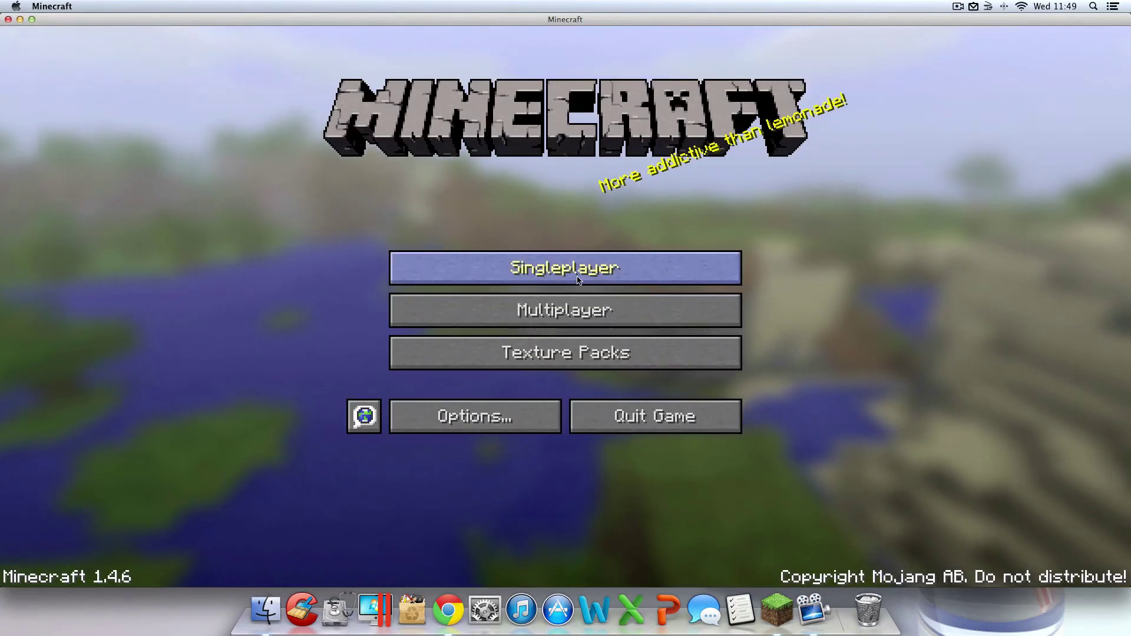
# Delete both New World saves in Singleplayer and begin a new world with its name cleared.
pyautogui.click(579, 277)
pyautogui.click(519, 327)
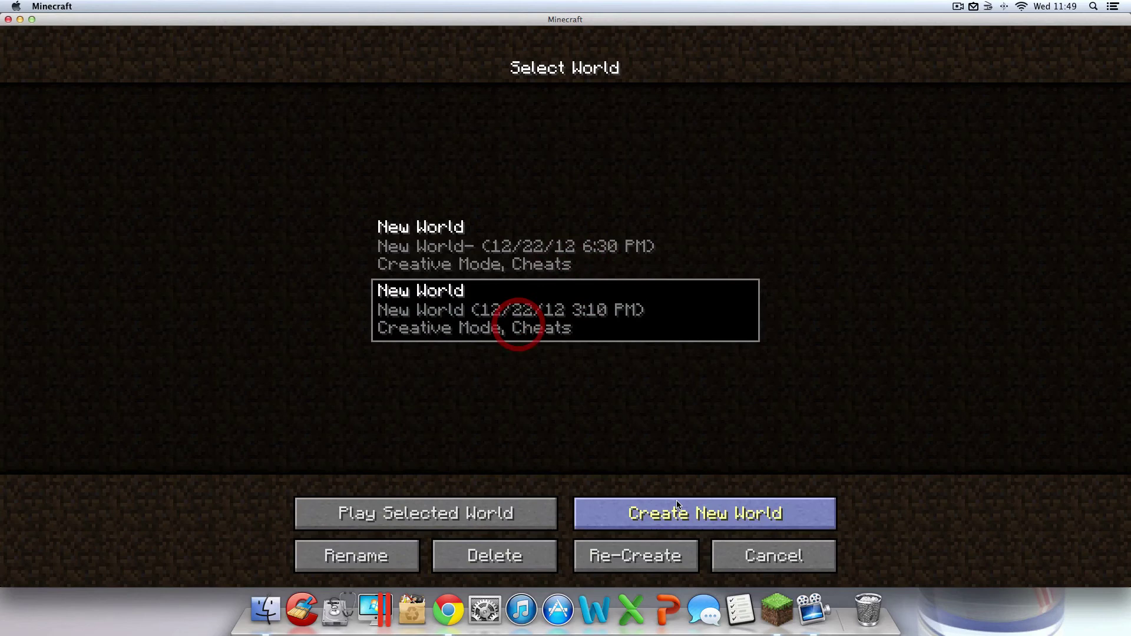
pyautogui.click(500, 553)
pyautogui.click(507, 305)
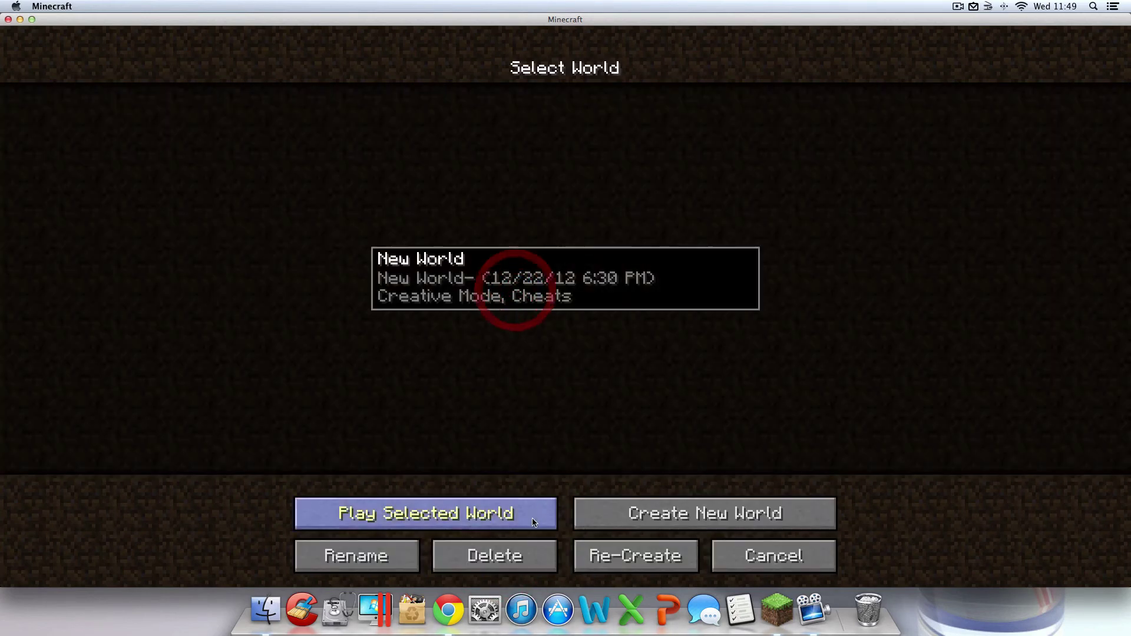
pyautogui.click(522, 549)
pyautogui.click(506, 322)
pyautogui.click(679, 515)
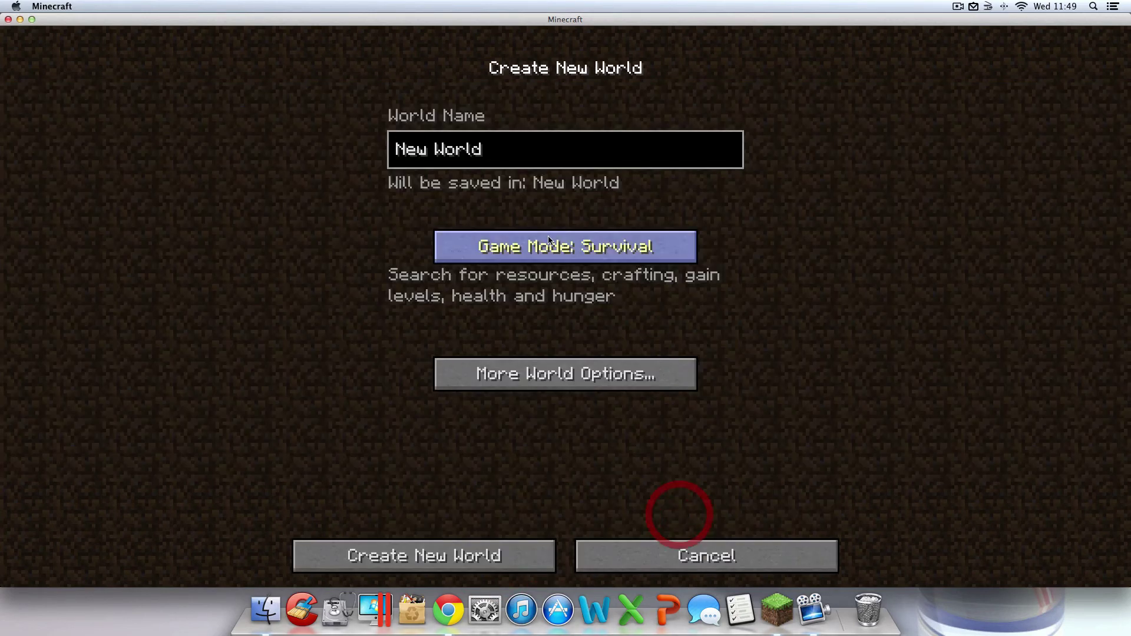
pyautogui.press('BackSpace')
pyautogui.press('BackSpace')
pyautogui.press('BackSpace')
pyautogui.press('BackSpace')
pyautogui.press('BackSpace')
pyautogui.press('BackSpace')
pyautogui.press('BackSpace')
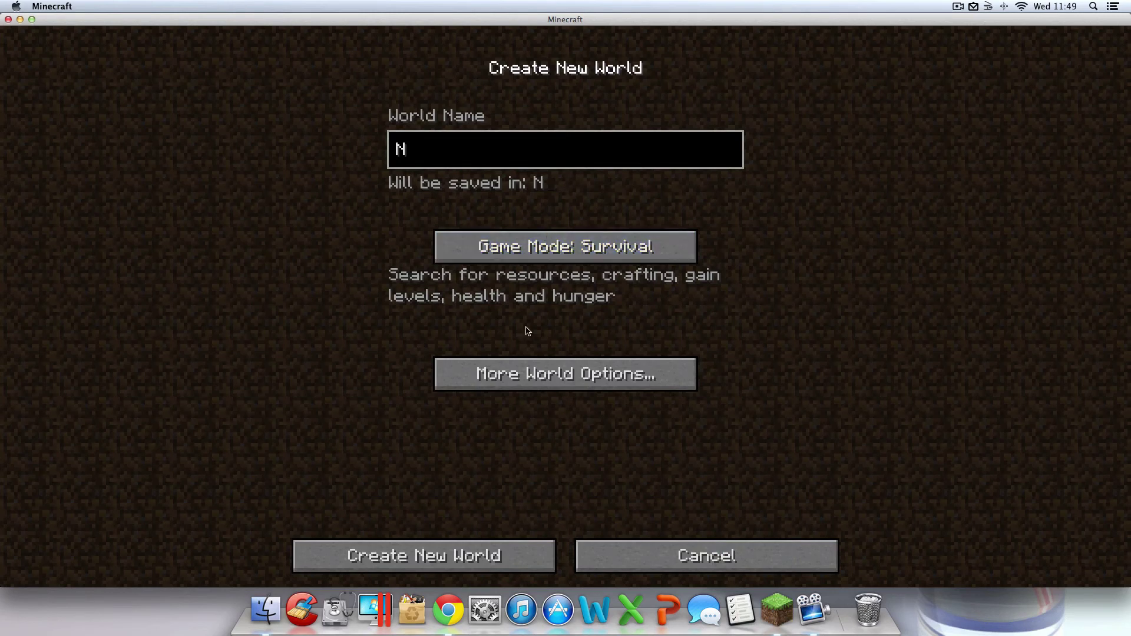
# Generate the new world and confirm the TMI panel shows in the inventory.
pyautogui.click(470, 566)
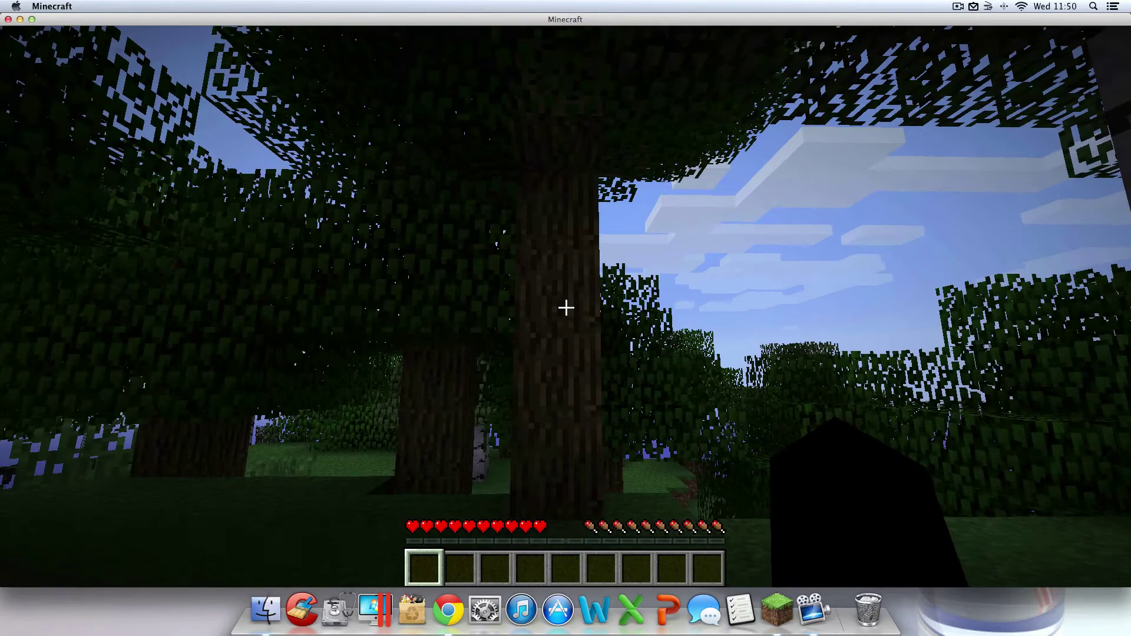
pyautogui.press('w')
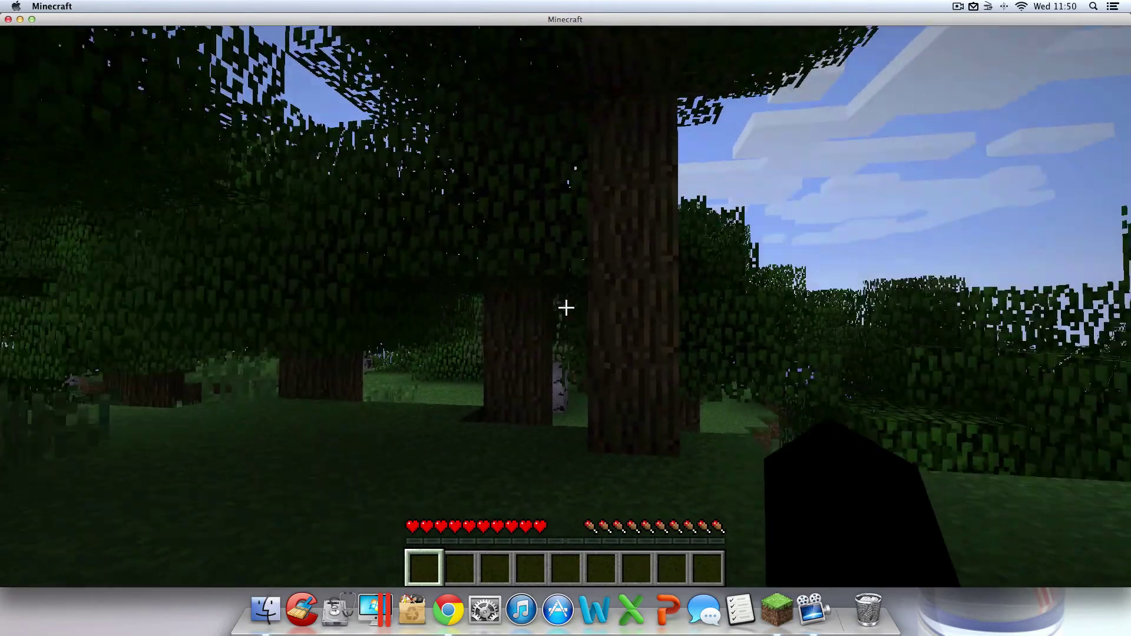
pyautogui.press('Escape')
pyautogui.press('Escape')
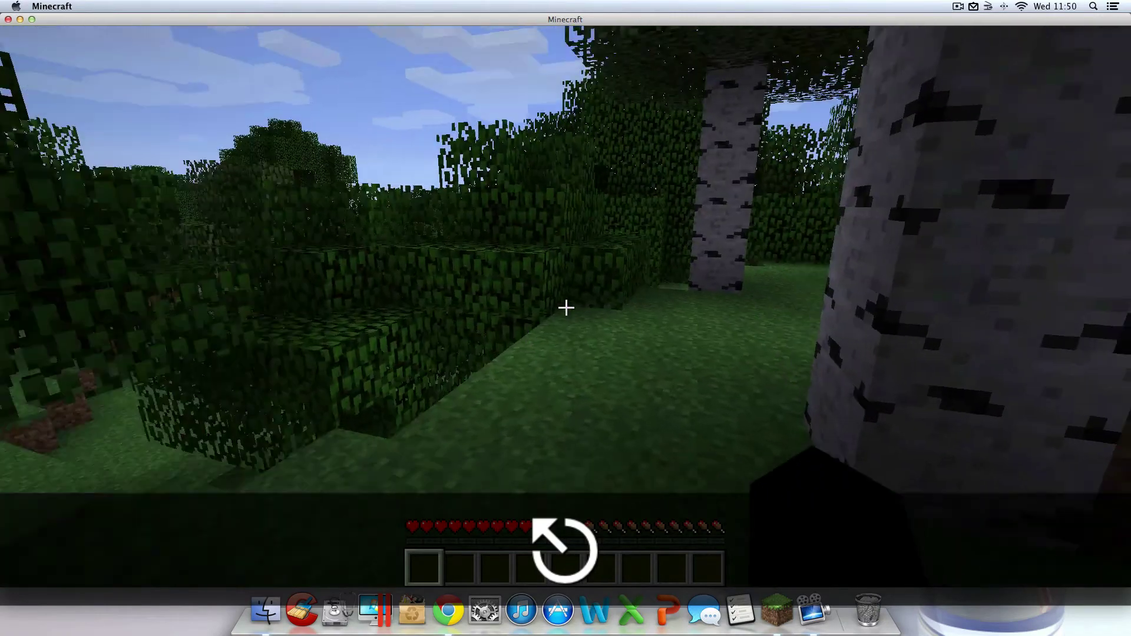
pyautogui.press('e')
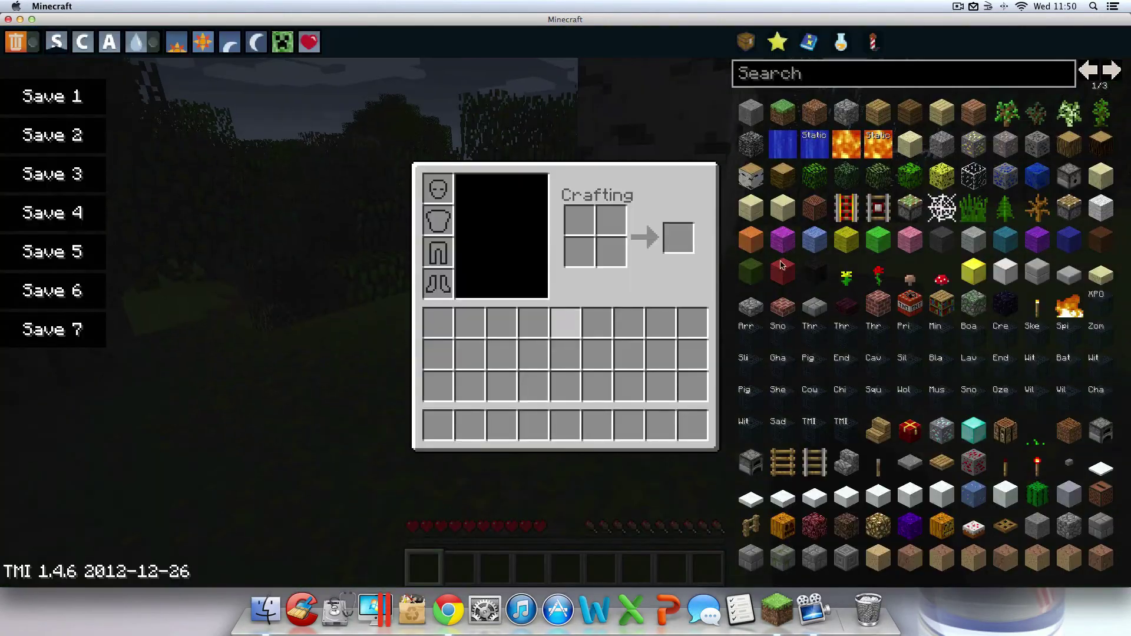
pyautogui.scroll(1, 754, 356)
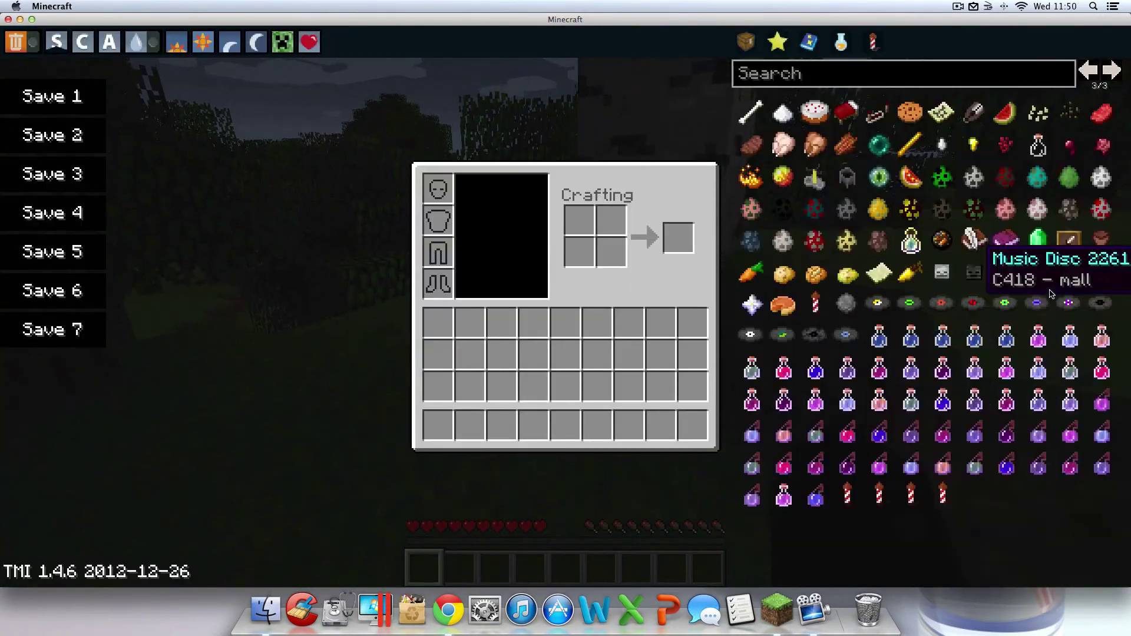
pyautogui.scroll(1, 1054, 259)
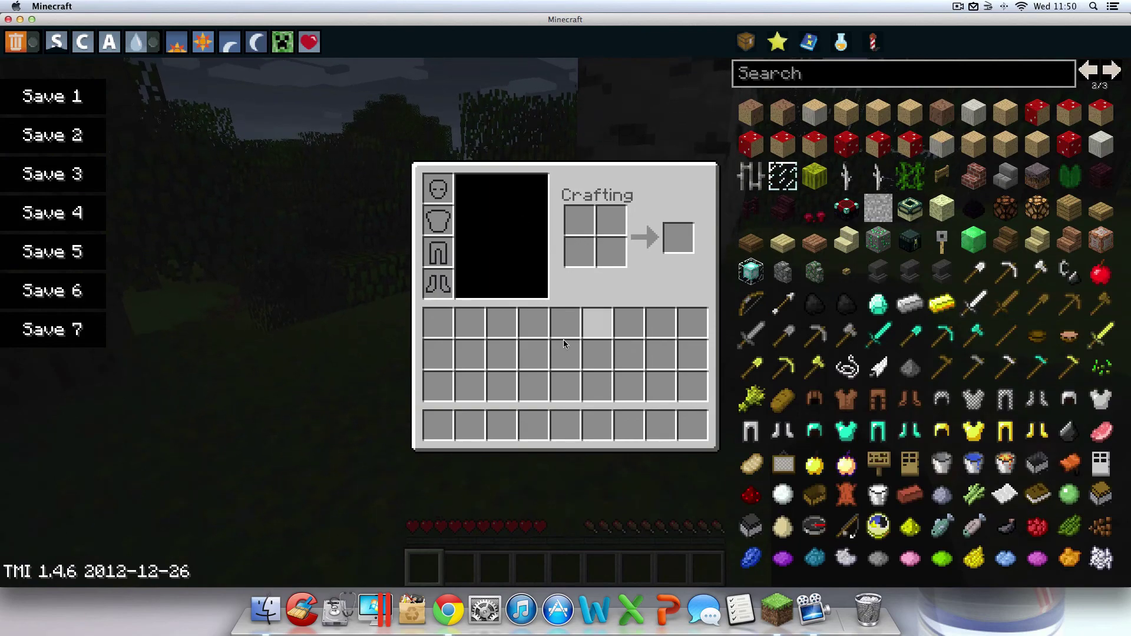
pyautogui.press('e')
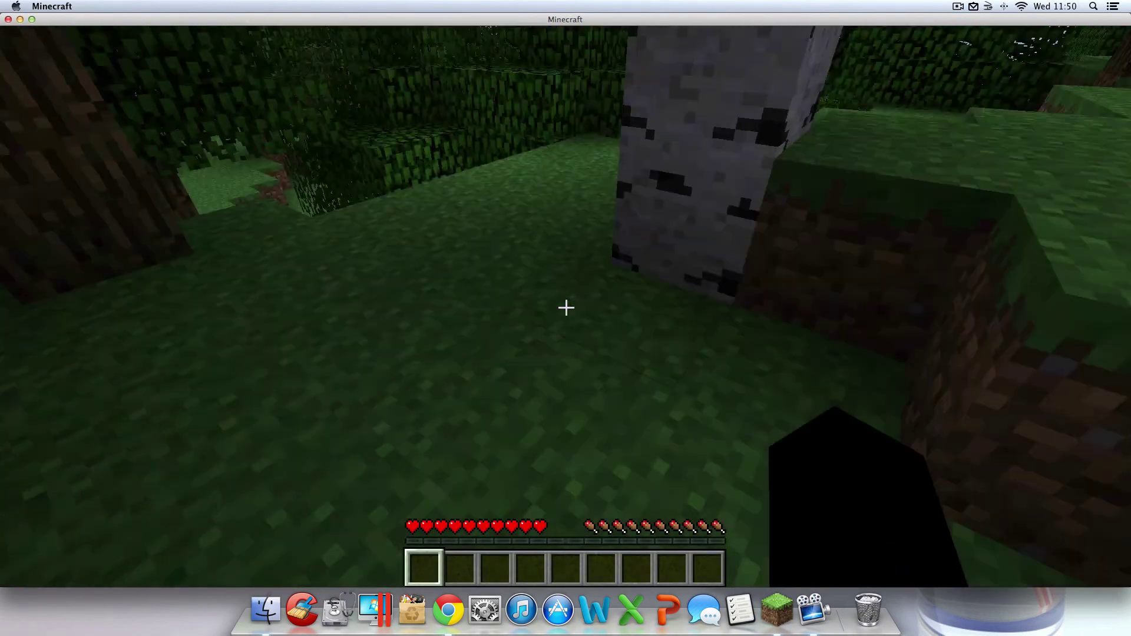
pyautogui.press('Escape')
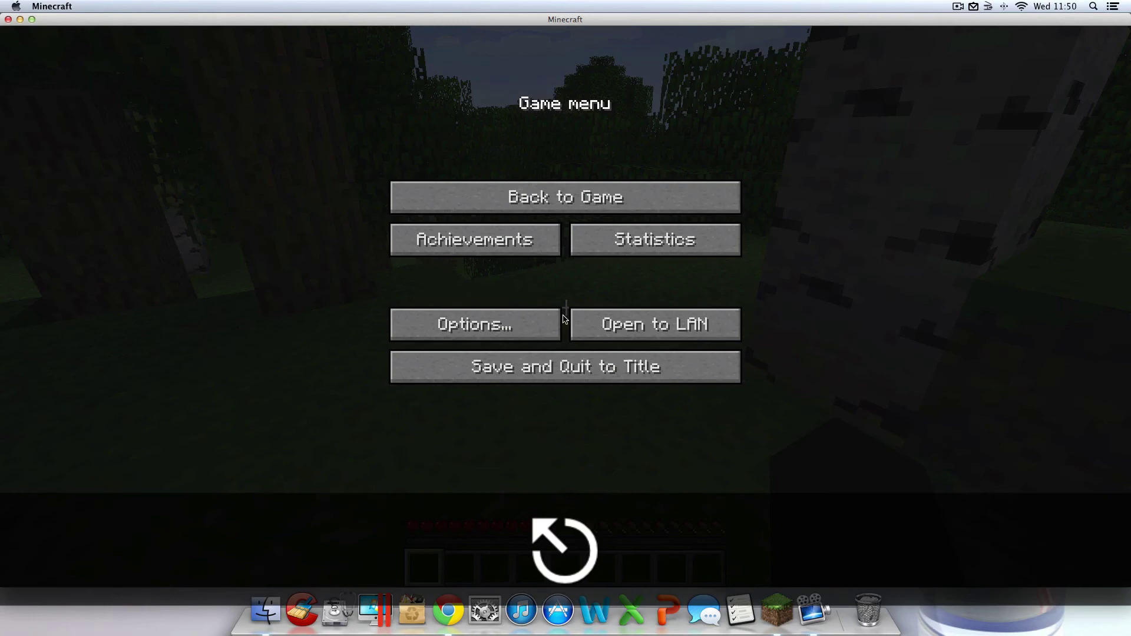
pyautogui.press('Escape')
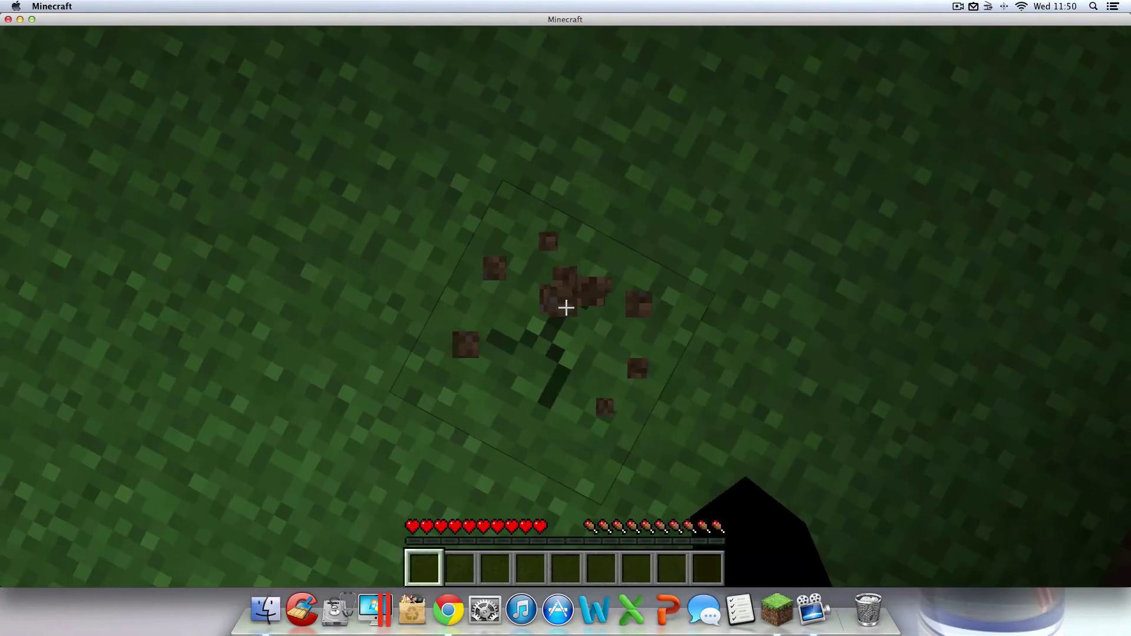
# Dig and refill a dirt block, take beacons from TMI, place two on the grass, and pause.
pyautogui.click(566, 307)
pyautogui.click(565, 306)
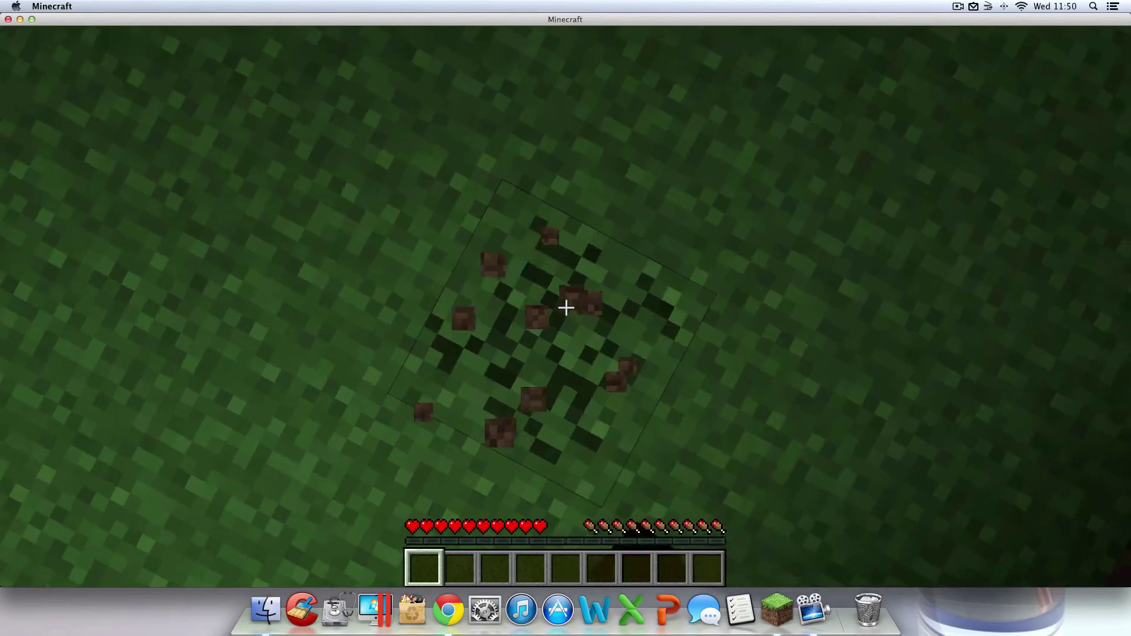
pyautogui.click(565, 307)
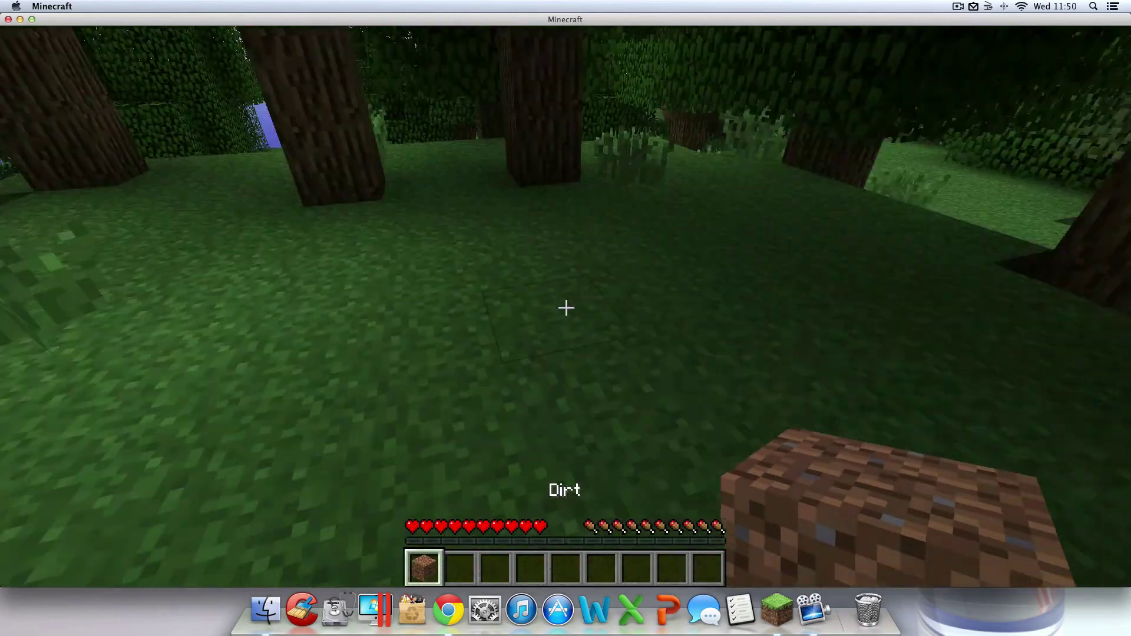
pyautogui.rightClick(565, 307)
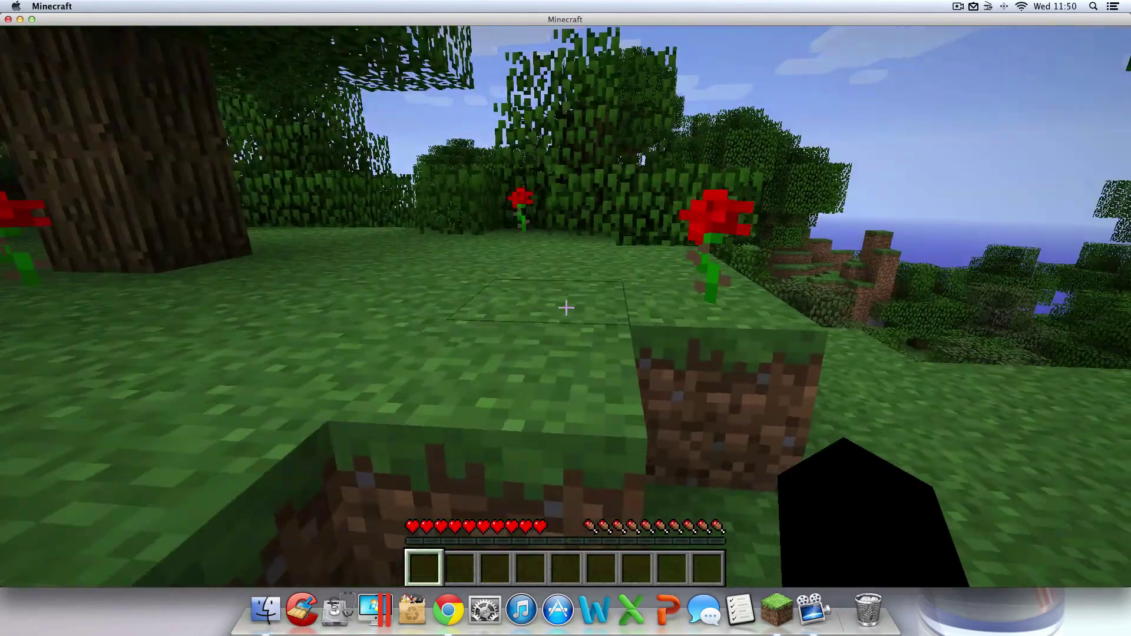
pyautogui.press('e')
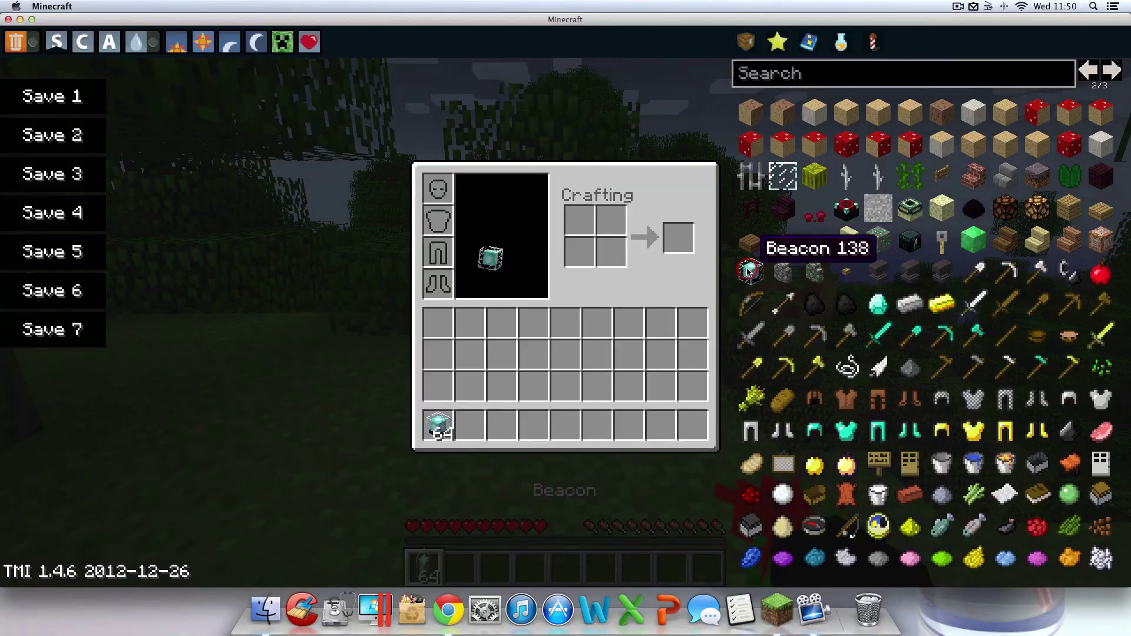
pyautogui.press('e')
pyautogui.rightClick(565, 307)
pyautogui.rightClick(566, 307)
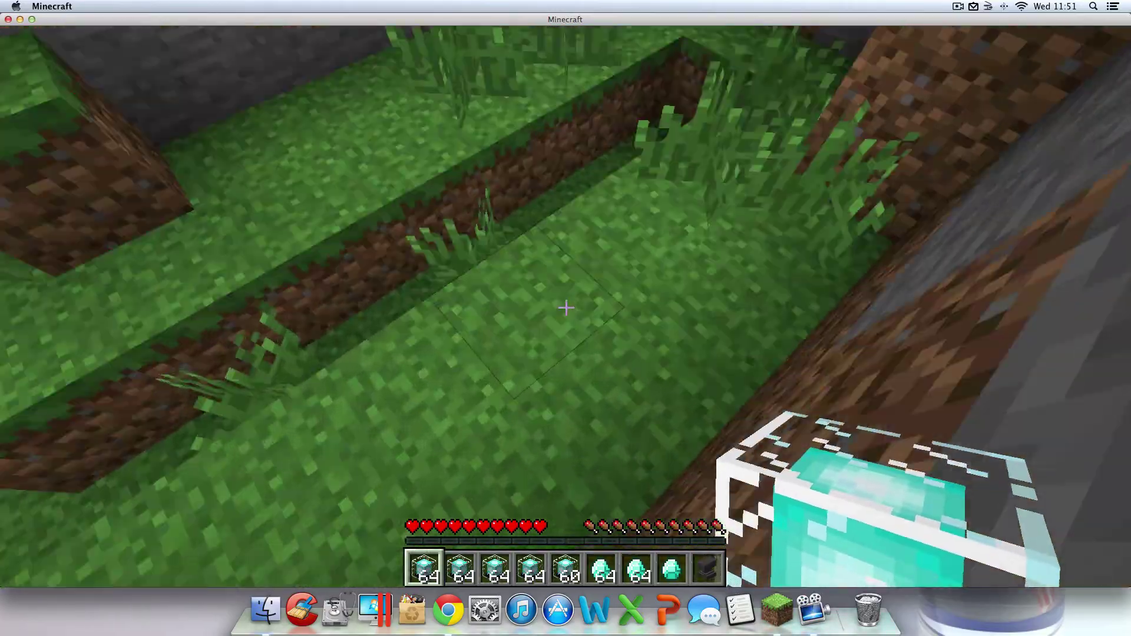
pyautogui.press('Escape')
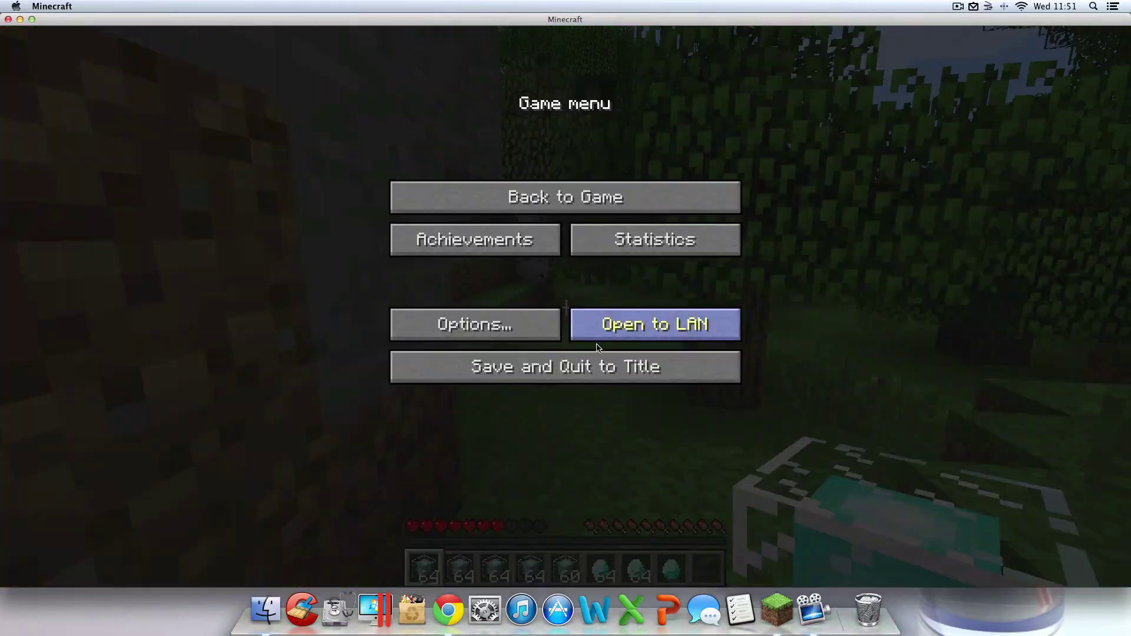